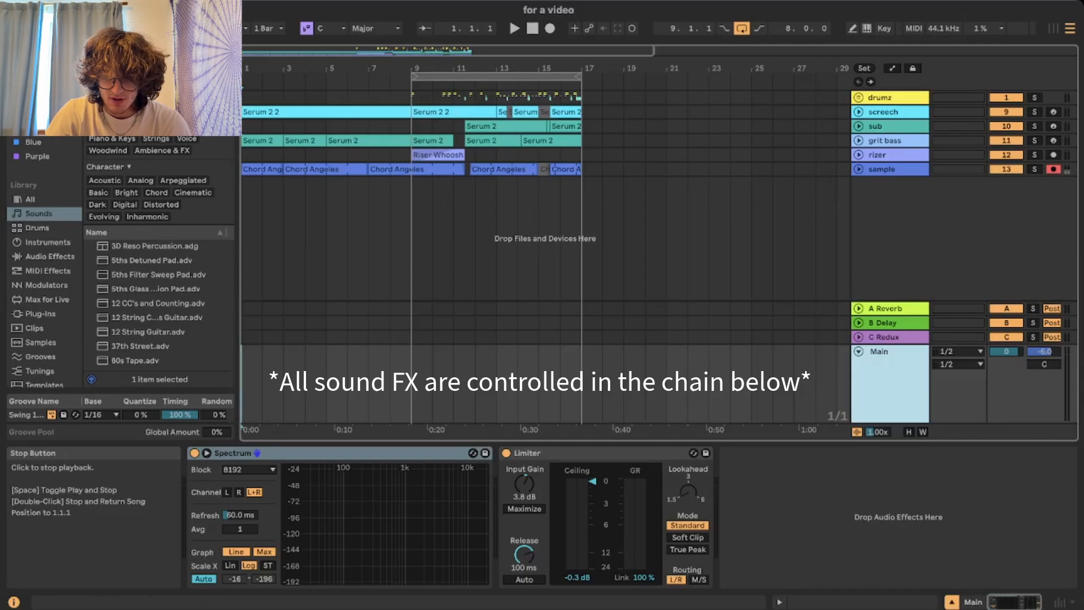
Play the arrangement from bar 1 and show the Tremolo Amount automation on the sample track.
{"action": "key", "text": "space"}
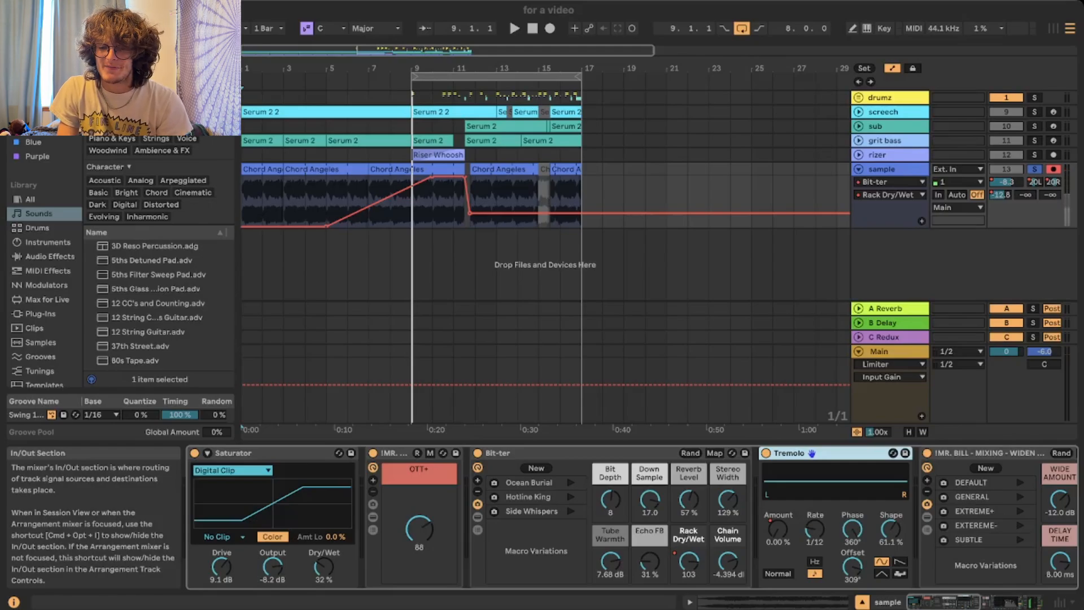
{"action": "left_click", "coordinate": [532, 28]}
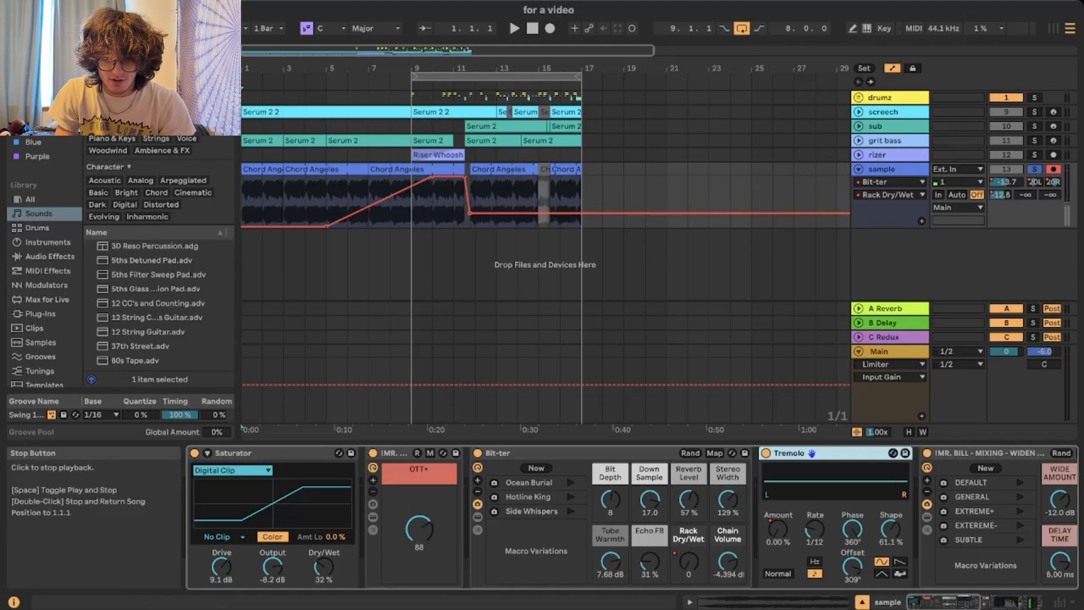
{"action": "key", "text": "space"}
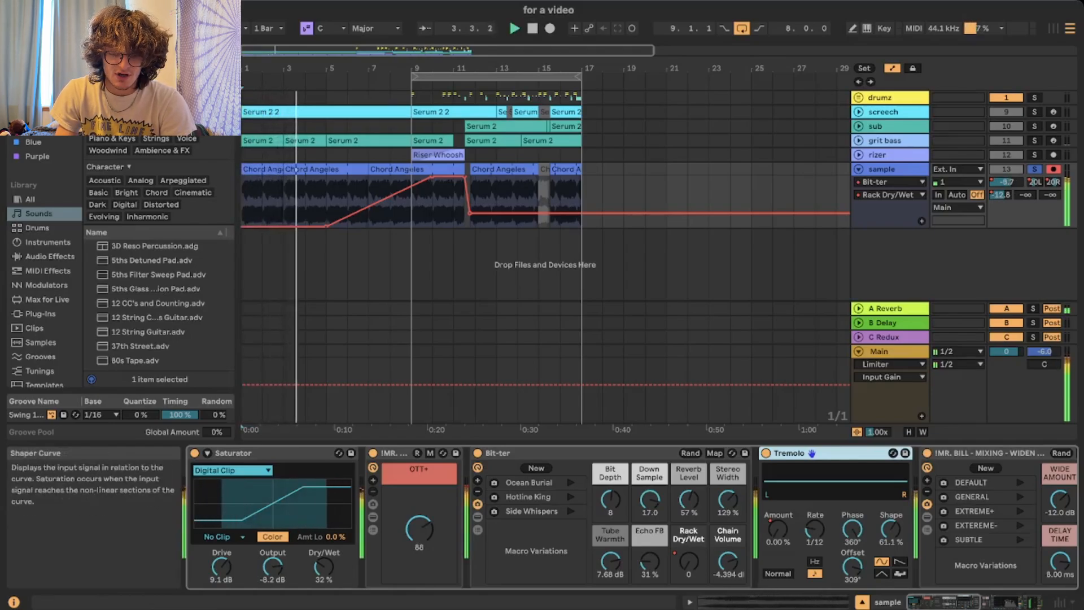
{"action": "scroll", "coordinate": [621, 516], "scroll_direction": "right", "scroll_amount": 3}
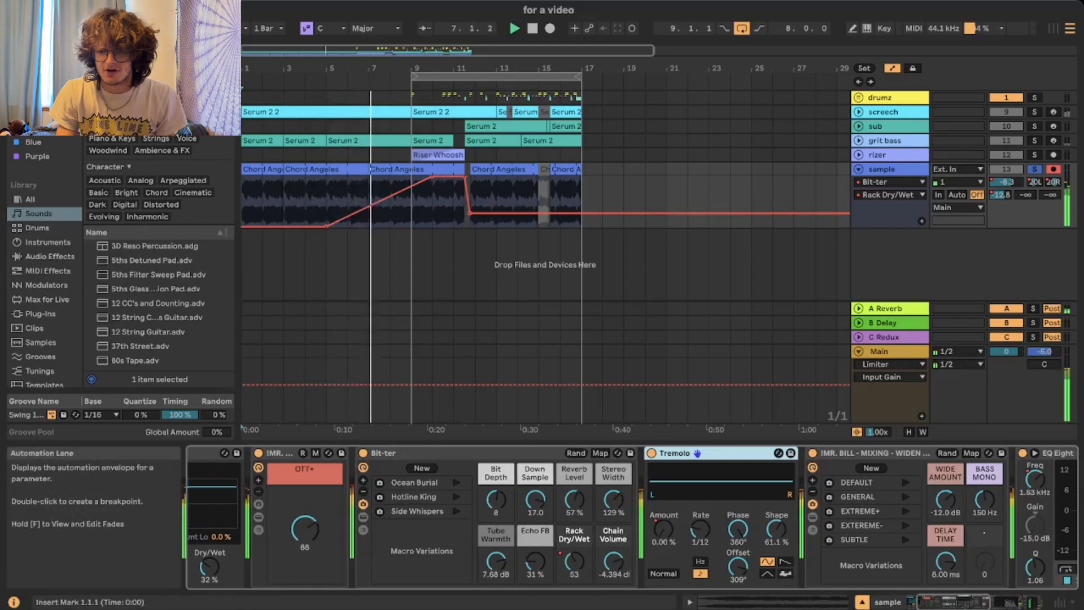
{"action": "scroll", "coordinate": [565, 508], "scroll_direction": "right", "scroll_amount": 5}
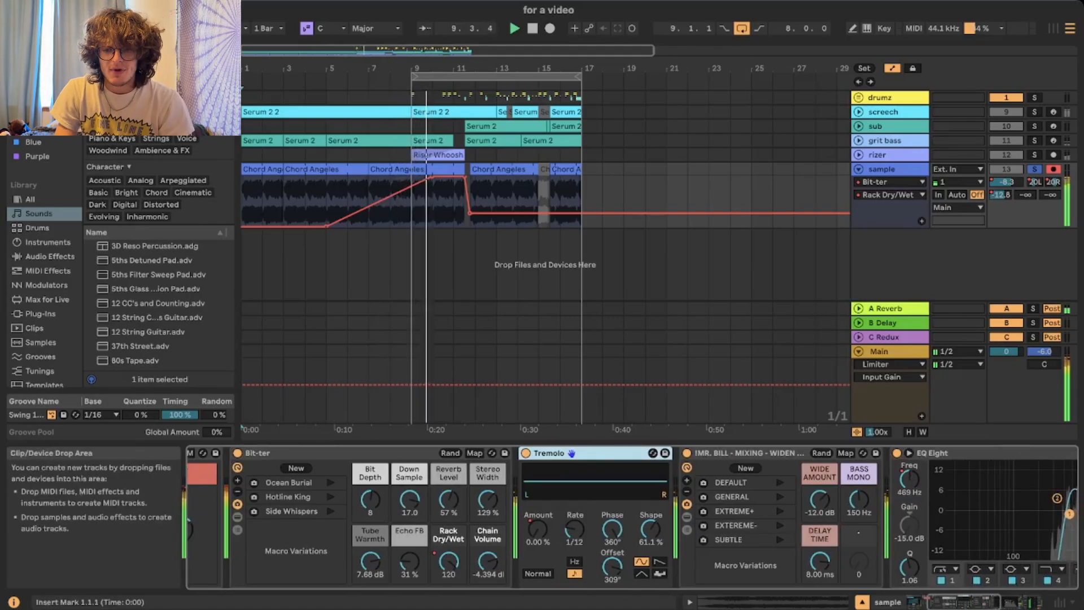
{"action": "left_click", "coordinate": [538, 530]}
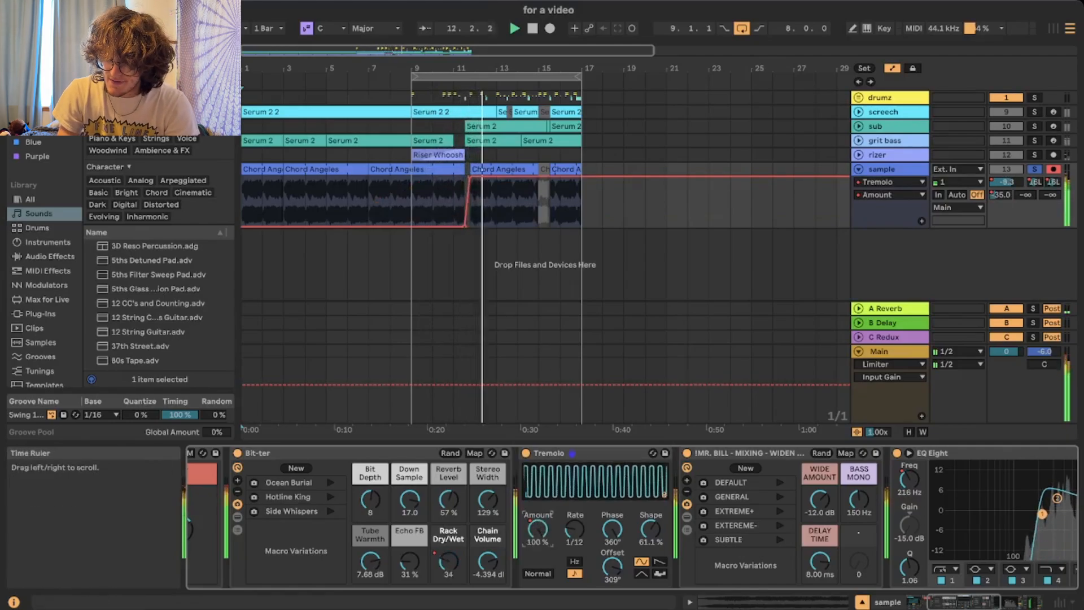
Show the sample track's EQ Eight band 1 frequency automation, re-enable the overridden automation, and select the Limiter.
{"action": "scroll", "coordinate": [594, 508], "scroll_direction": "right", "scroll_amount": 5}
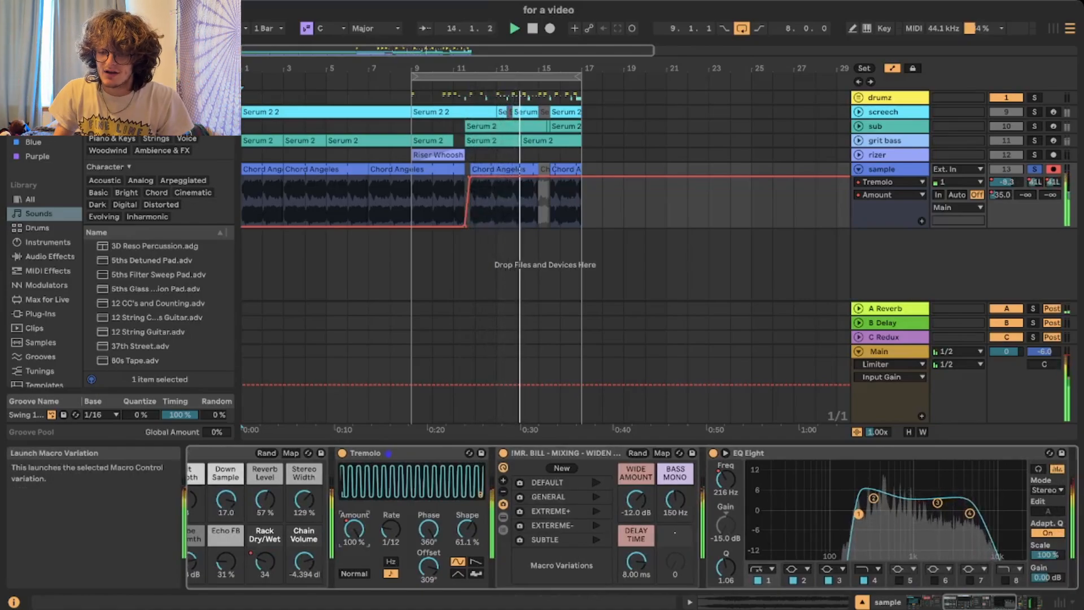
{"action": "scroll", "coordinate": [564, 508], "scroll_direction": "right", "scroll_amount": 7}
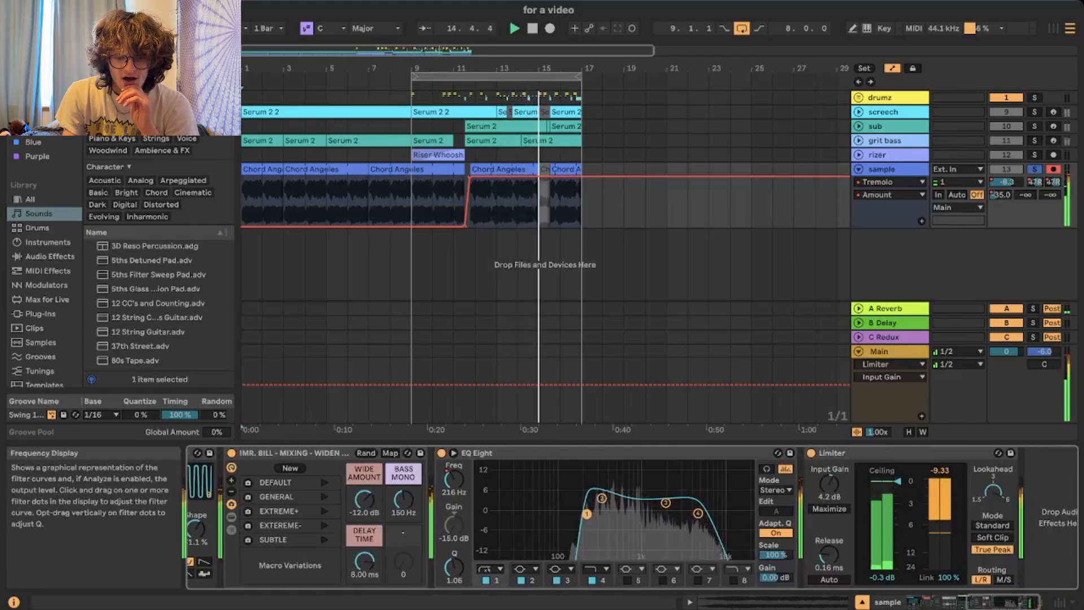
{"action": "scroll", "coordinate": [478, 453], "scroll_direction": "right", "scroll_amount": 1}
{"action": "left_click", "coordinate": [478, 453]}
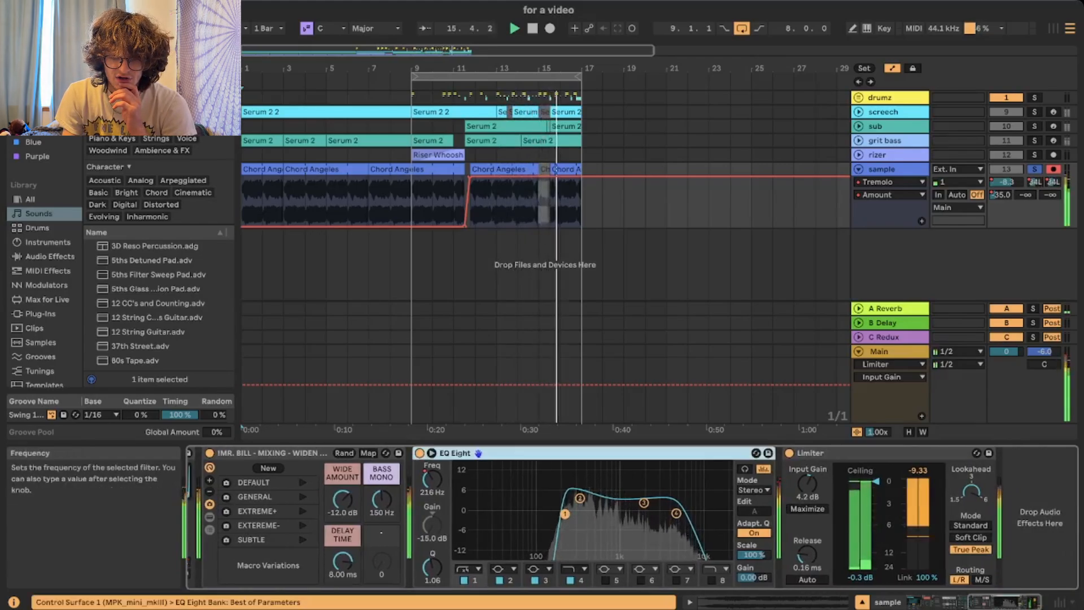
{"action": "left_click_drag", "start_coordinate": [432, 480], "coordinate": [431, 477]}
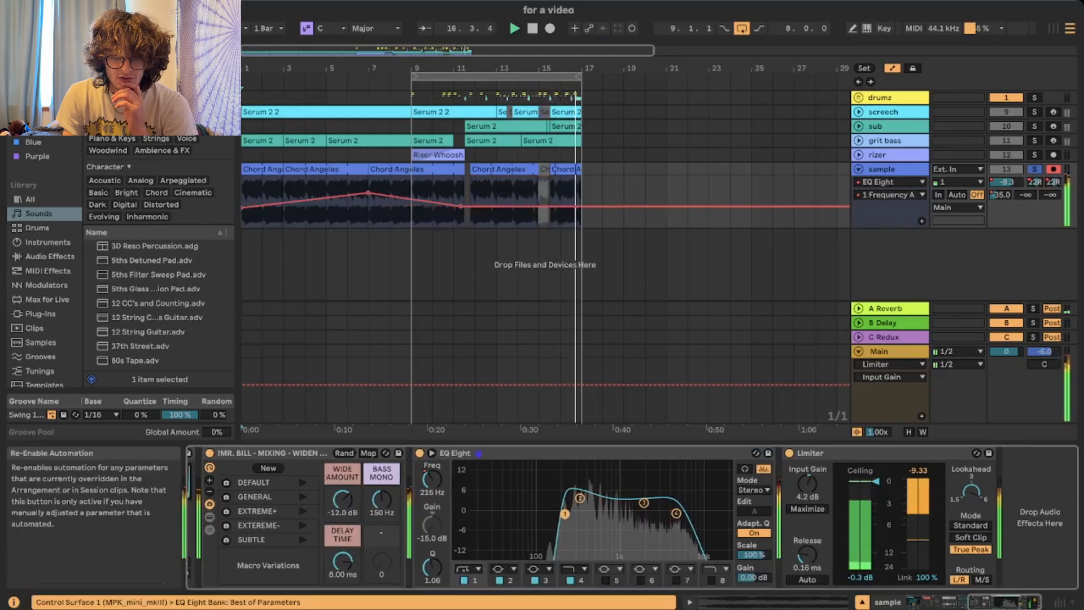
{"action": "left_click", "coordinate": [603, 28]}
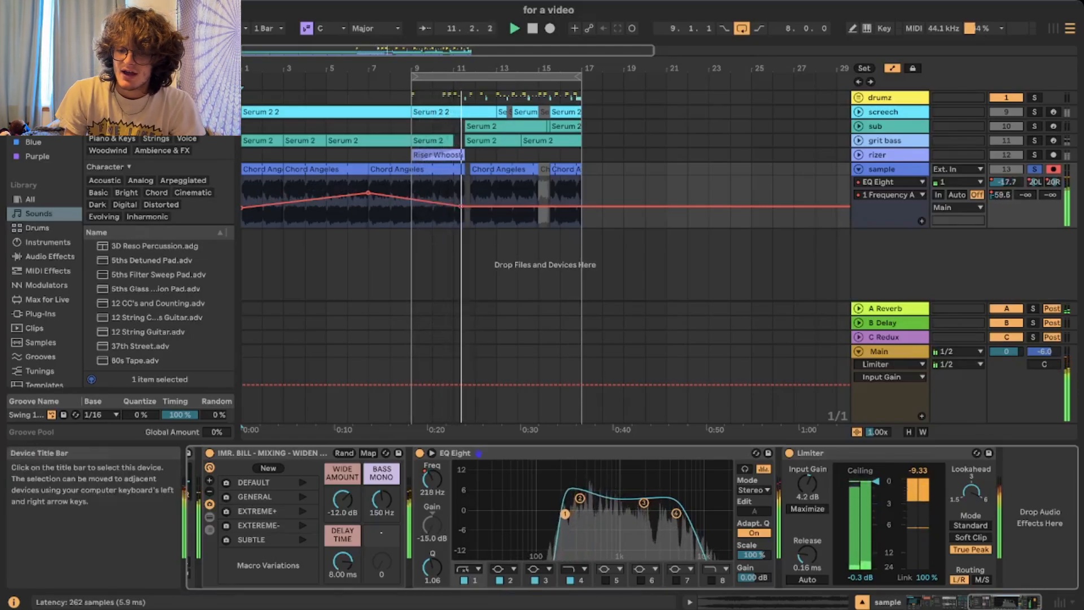
{"action": "left_click", "coordinate": [830, 453]}
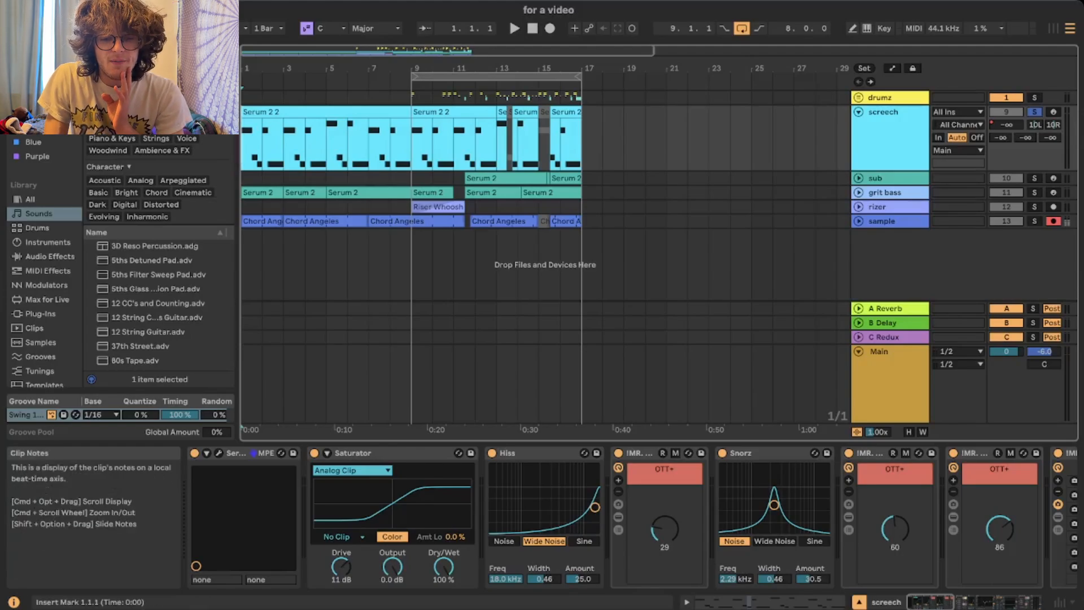
Play the screech track from bar 5 and examine its effect chain from the Saturator through EQ Eight.
{"action": "scroll", "coordinate": [621, 516], "scroll_direction": "right", "scroll_amount": 3}
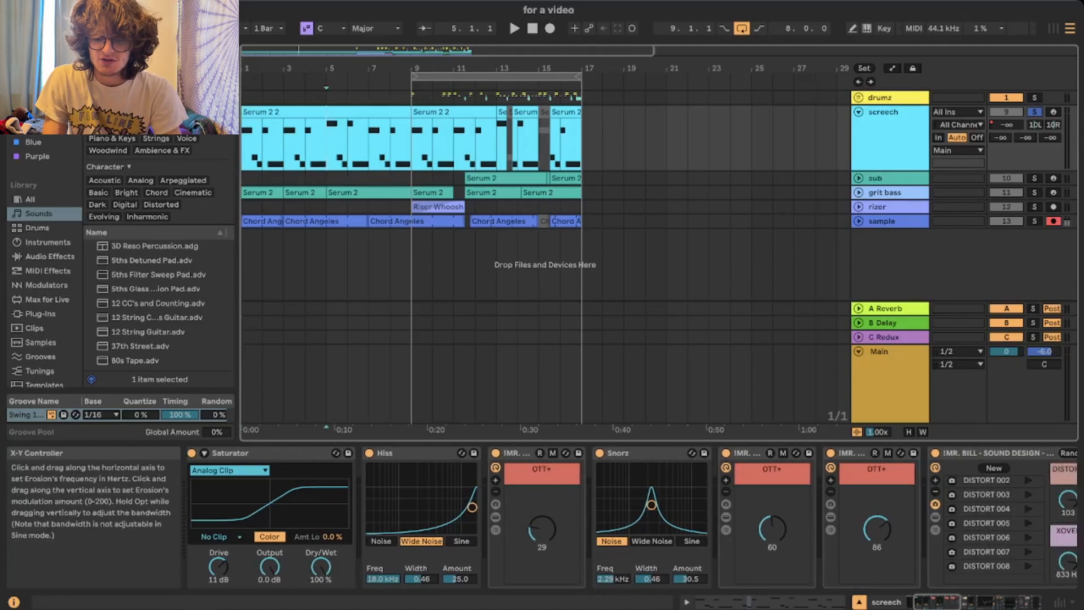
{"action": "scroll", "coordinate": [632, 516], "scroll_direction": "right", "scroll_amount": 1}
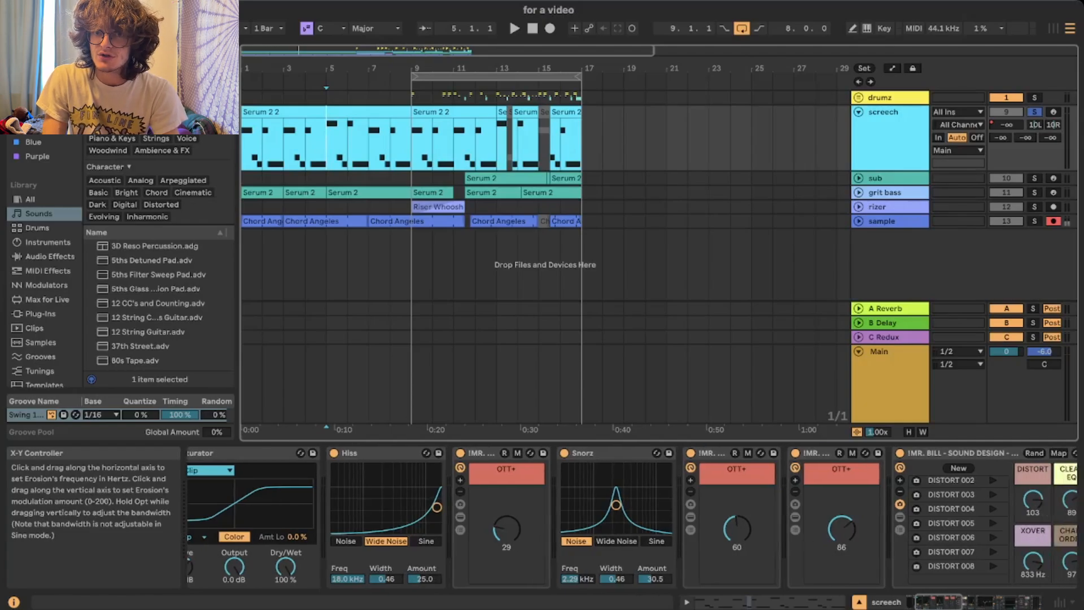
{"action": "key", "text": "space"}
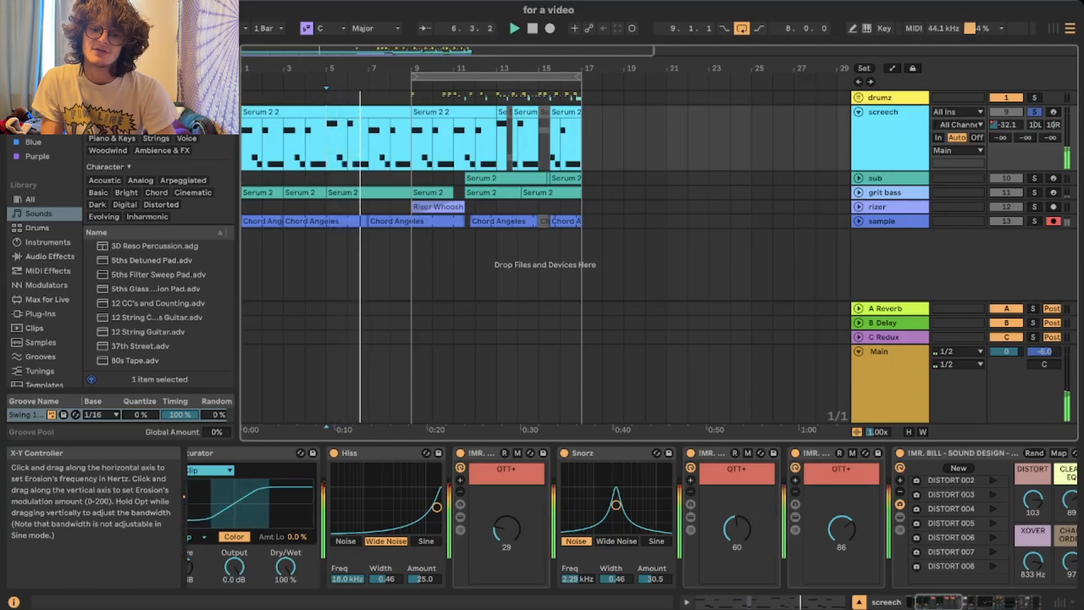
{"action": "scroll", "coordinate": [633, 517], "scroll_direction": "right", "scroll_amount": 1}
{"action": "scroll", "coordinate": [632, 516], "scroll_direction": "right", "scroll_amount": 4}
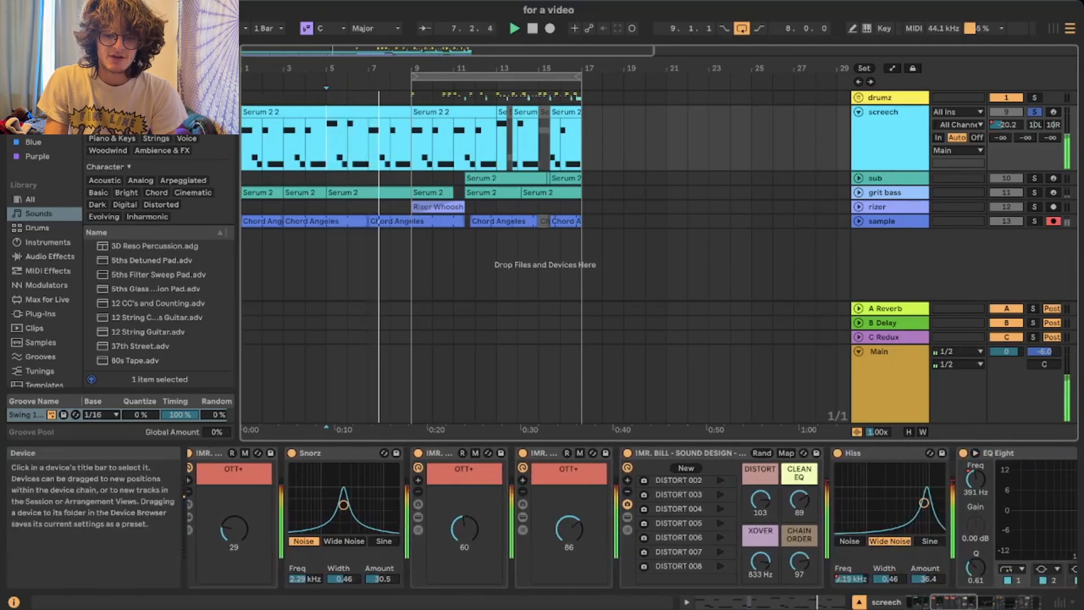
{"action": "scroll", "coordinate": [633, 517], "scroll_direction": "right", "scroll_amount": 3}
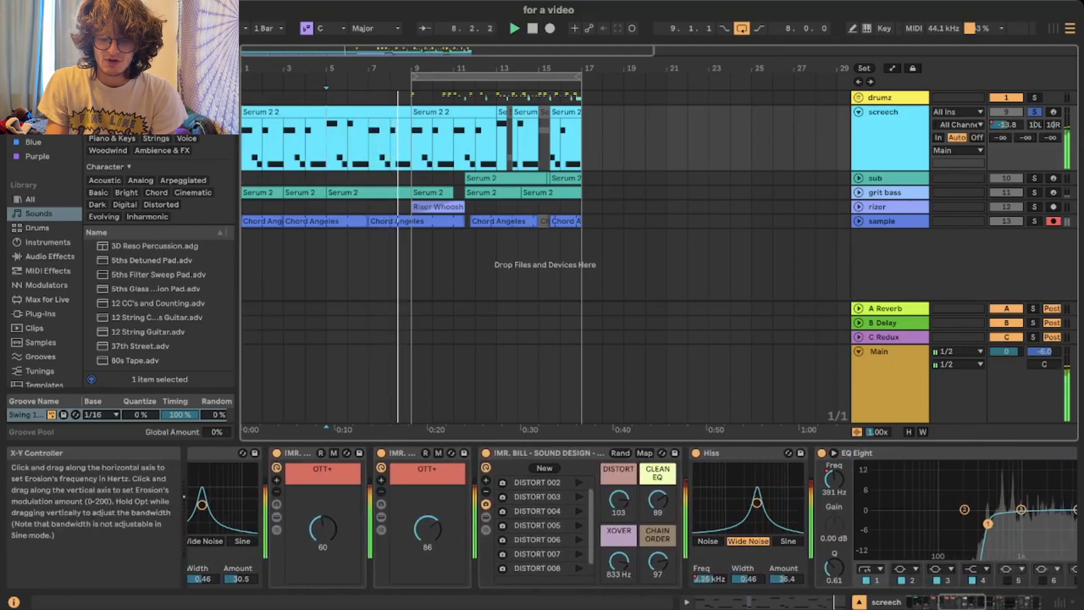
{"action": "scroll", "coordinate": [632, 516], "scroll_direction": "right", "scroll_amount": 2}
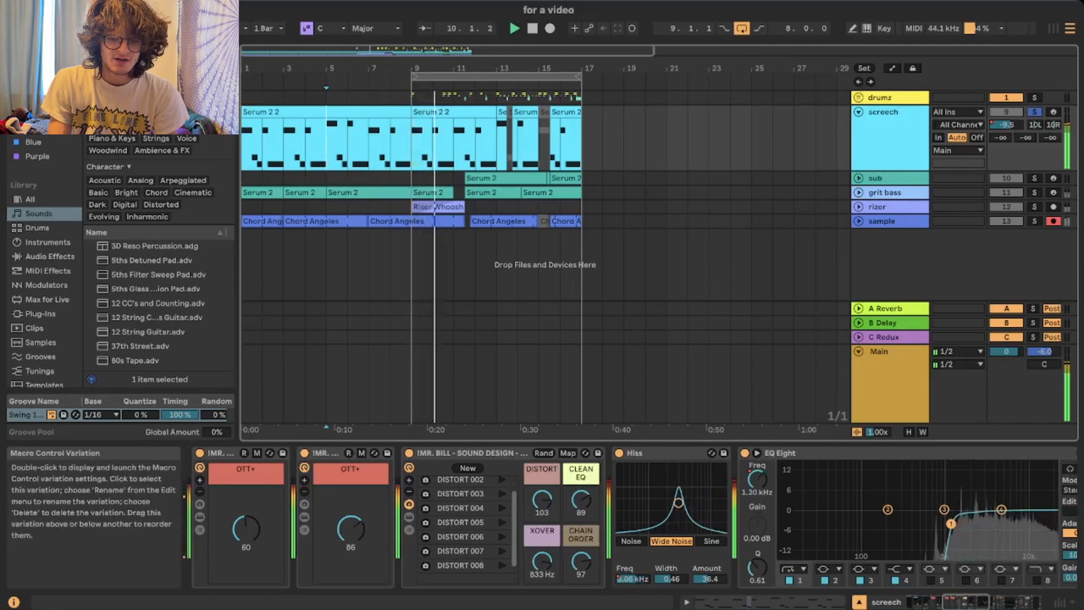
Show the frequency automation of the second Hiss device on the screech track and inspect its curve closely.
{"action": "left_click", "coordinate": [632, 579]}
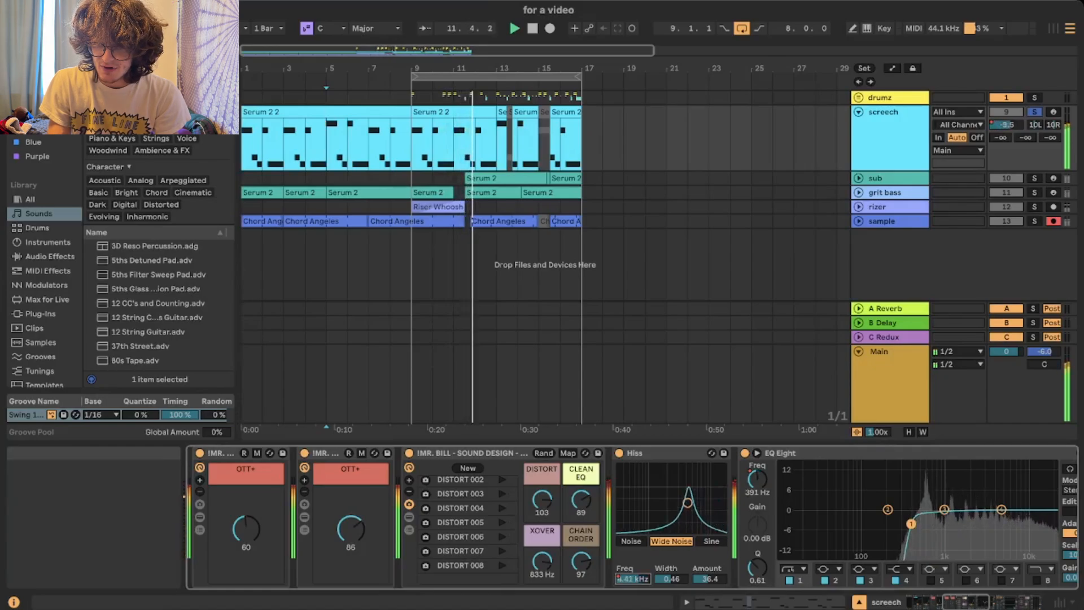
{"action": "left_click", "coordinate": [892, 67]}
{"action": "scroll", "coordinate": [496, 138], "scroll_direction": "up", "scroll_amount": 5}
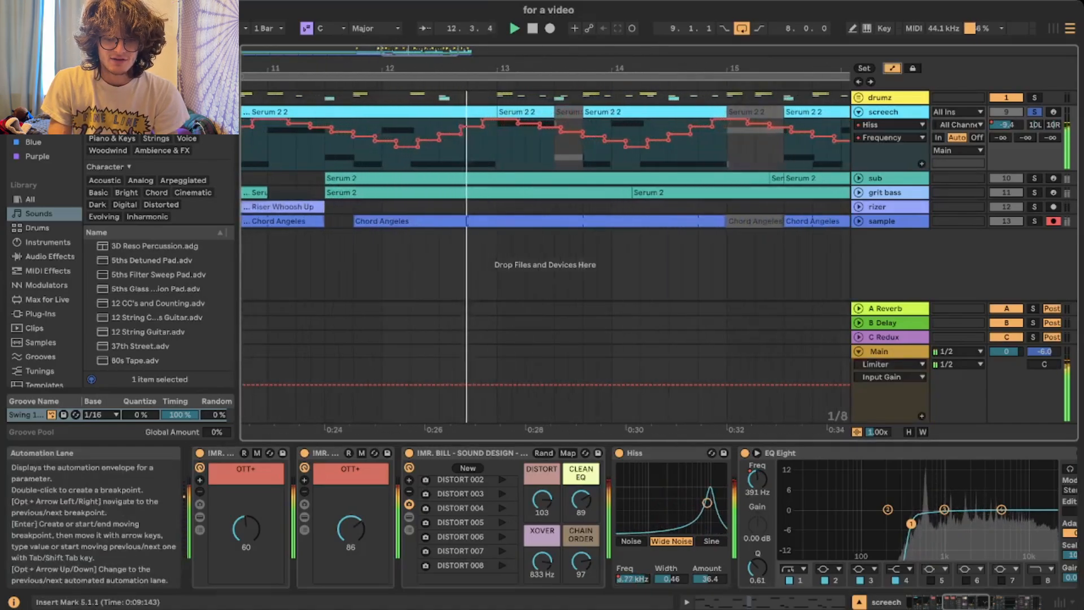
{"action": "scroll", "coordinate": [498, 137], "scroll_direction": "down", "scroll_amount": 5}
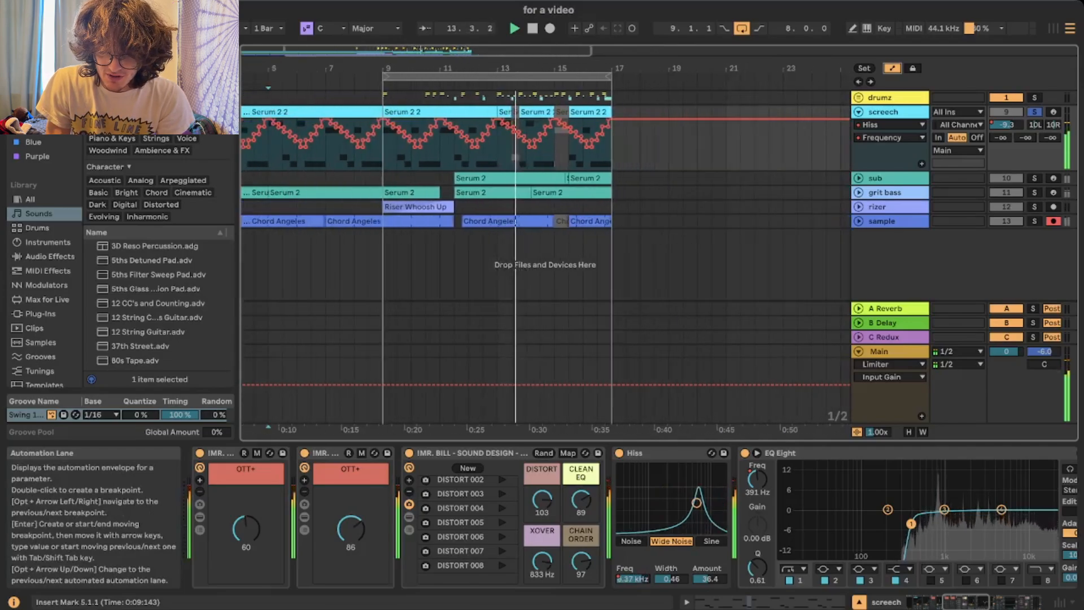
Review the screech track's Compressor and Limiter, and show the EQ Eight band 1 frequency automation around bar 9.
{"action": "scroll", "coordinate": [757, 486], "scroll_direction": "right", "scroll_amount": 7}
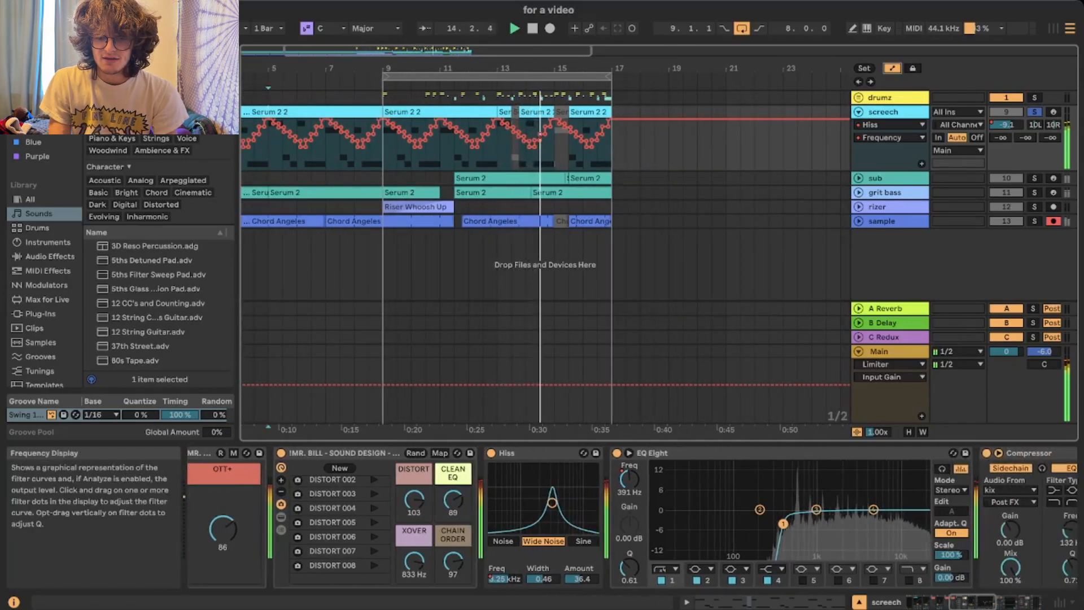
{"action": "scroll", "coordinate": [757, 487], "scroll_direction": "right", "scroll_amount": 6}
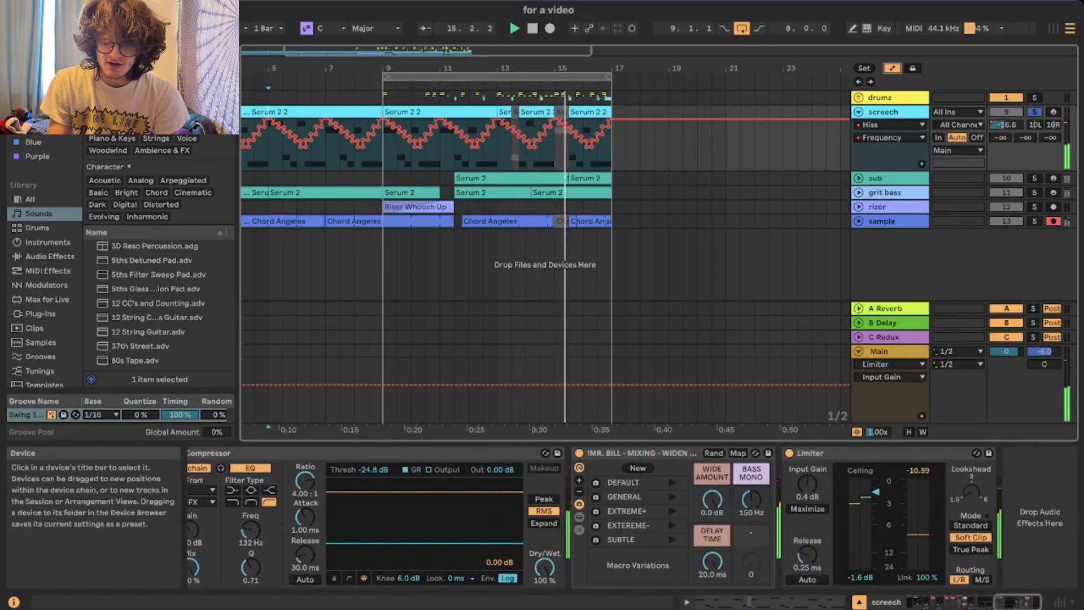
{"action": "scroll", "coordinate": [564, 508], "scroll_direction": "left", "scroll_amount": 12}
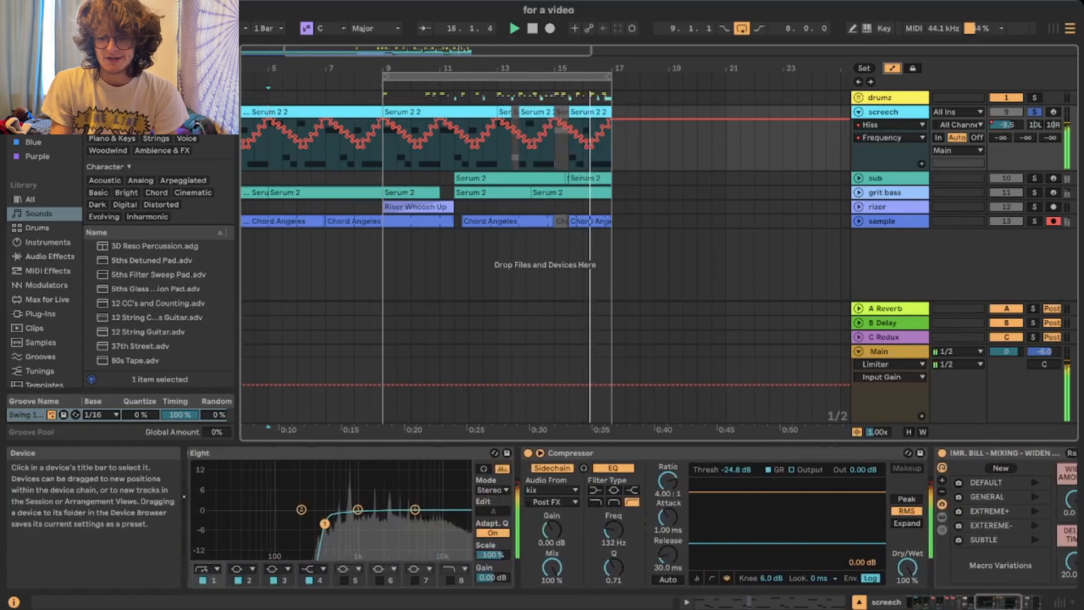
{"action": "left_click", "coordinate": [374, 479]}
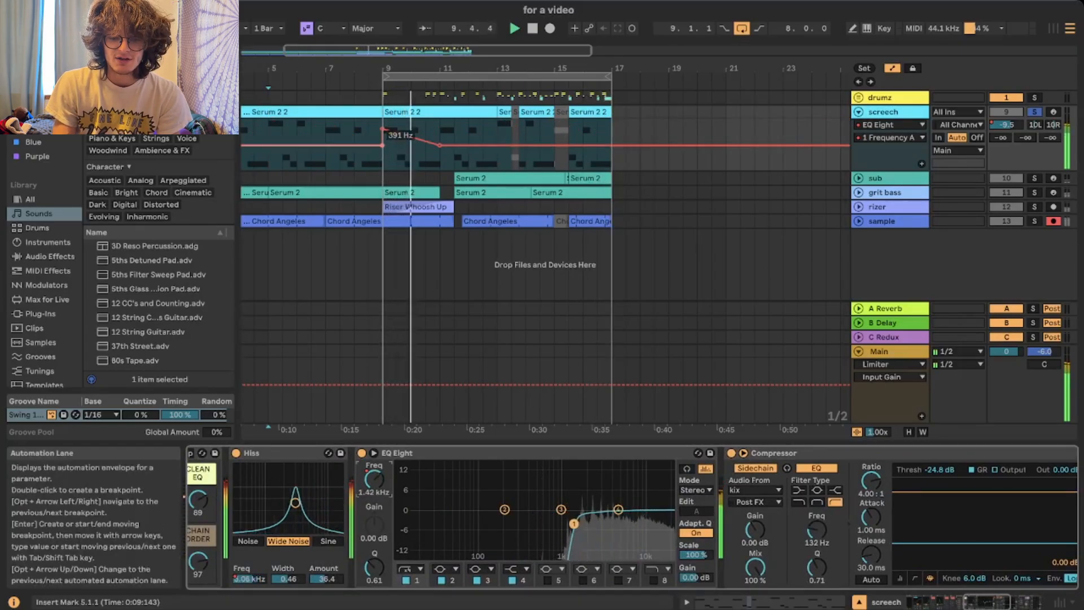
{"action": "scroll", "coordinate": [381, 135], "scroll_direction": "up", "scroll_amount": 5}
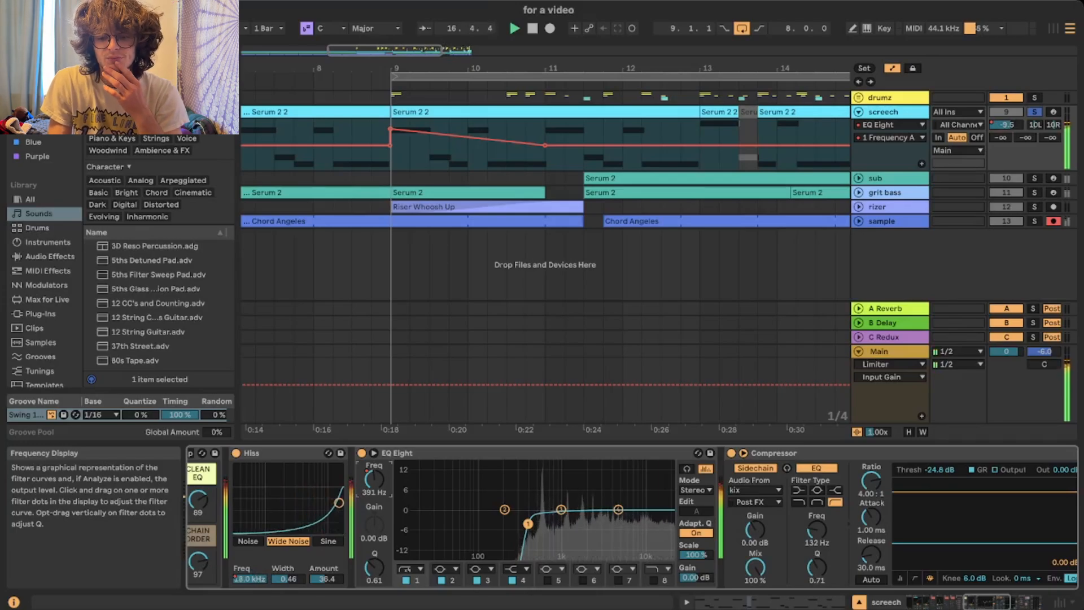
Stop playback and hide the automation lanes across the whole arrangement.
{"action": "key", "text": "space"}
{"action": "scroll", "coordinate": [545, 264], "scroll_direction": "down", "scroll_amount": 5}
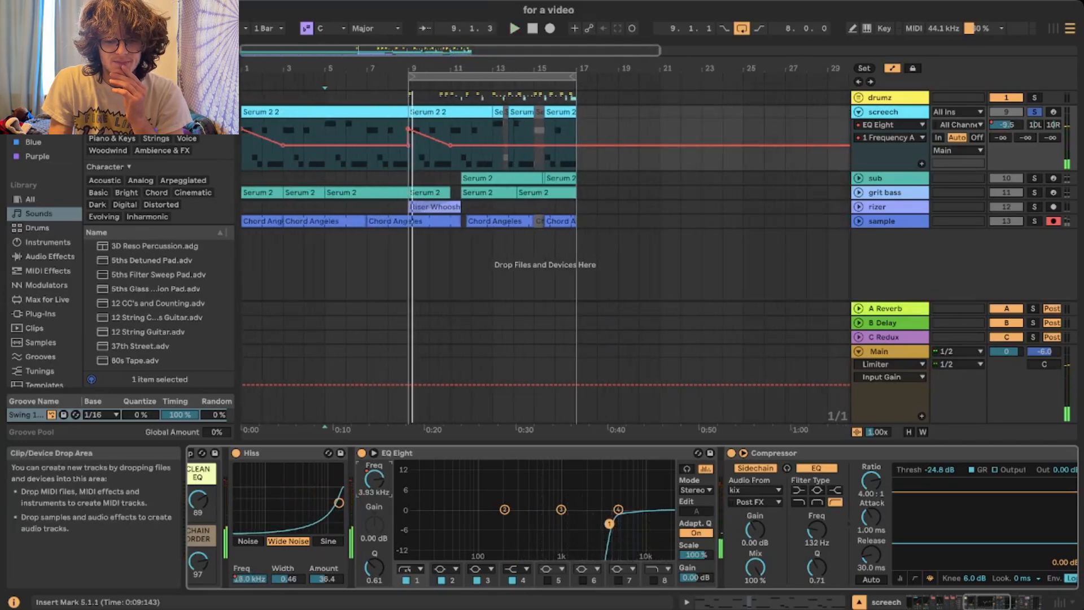
{"action": "left_click", "coordinate": [891, 68]}
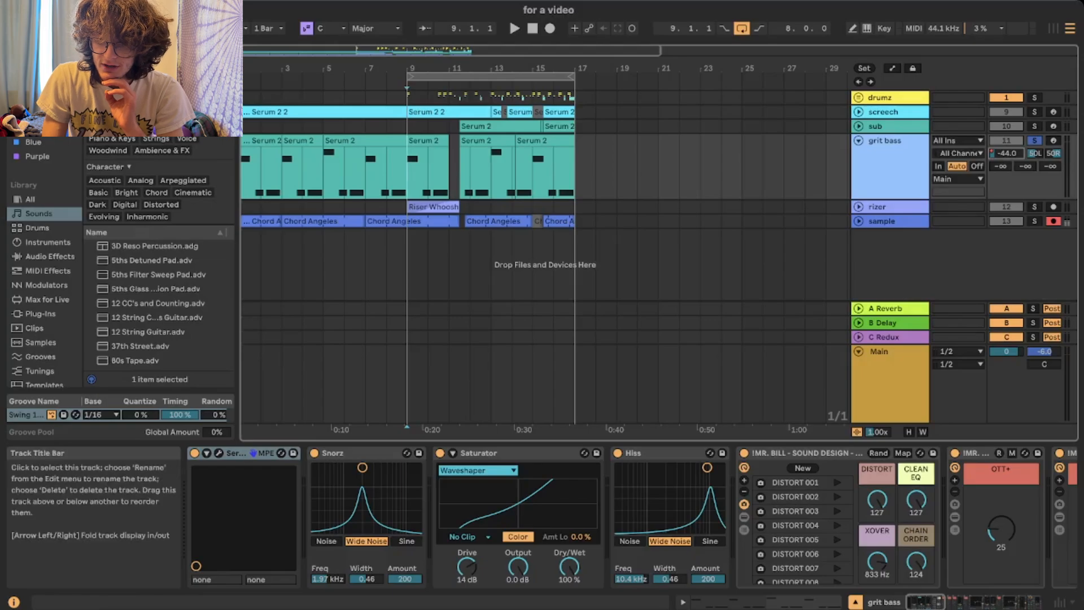
Show the grit bass track's volume automation and examine its effect chain from the Serum synth to the last OTT during playback.
{"action": "left_click", "coordinate": [892, 67]}
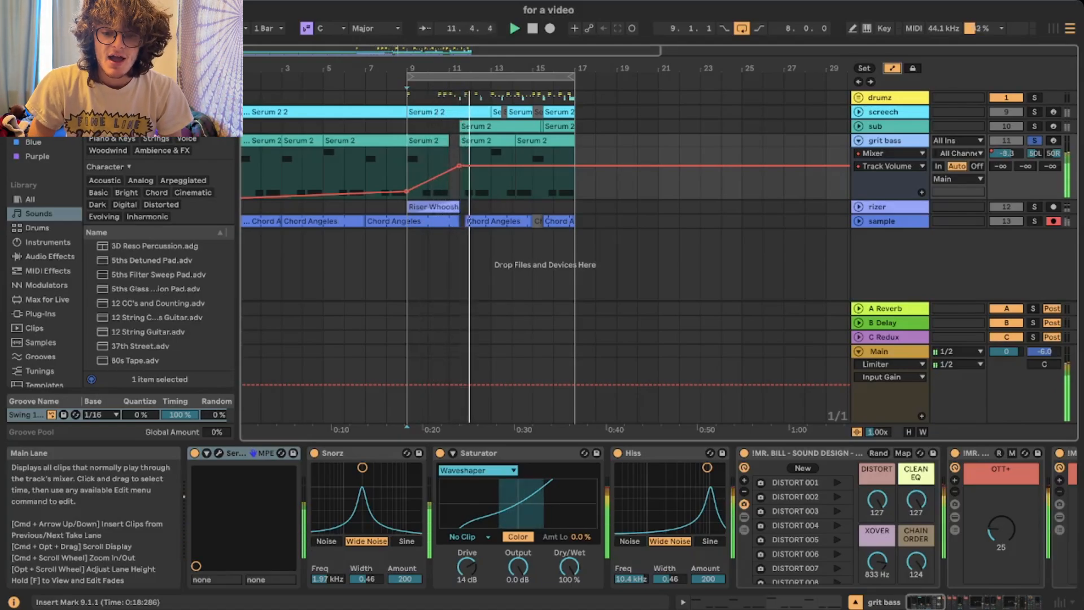
{"action": "scroll", "coordinate": [633, 516], "scroll_direction": "right", "scroll_amount": 15}
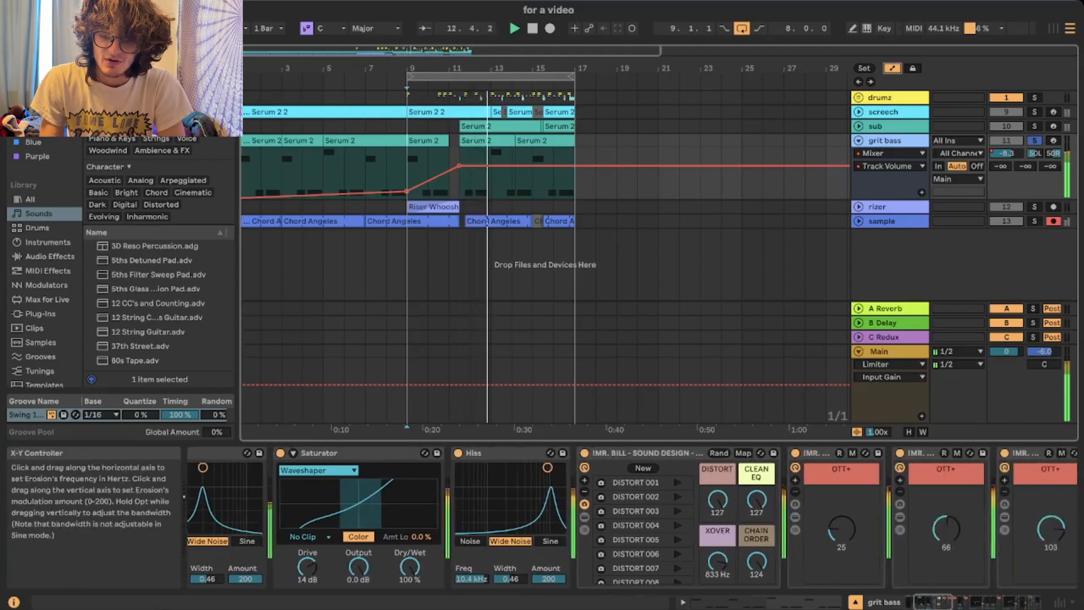
{"action": "scroll", "coordinate": [632, 516], "scroll_direction": "right", "scroll_amount": 15}
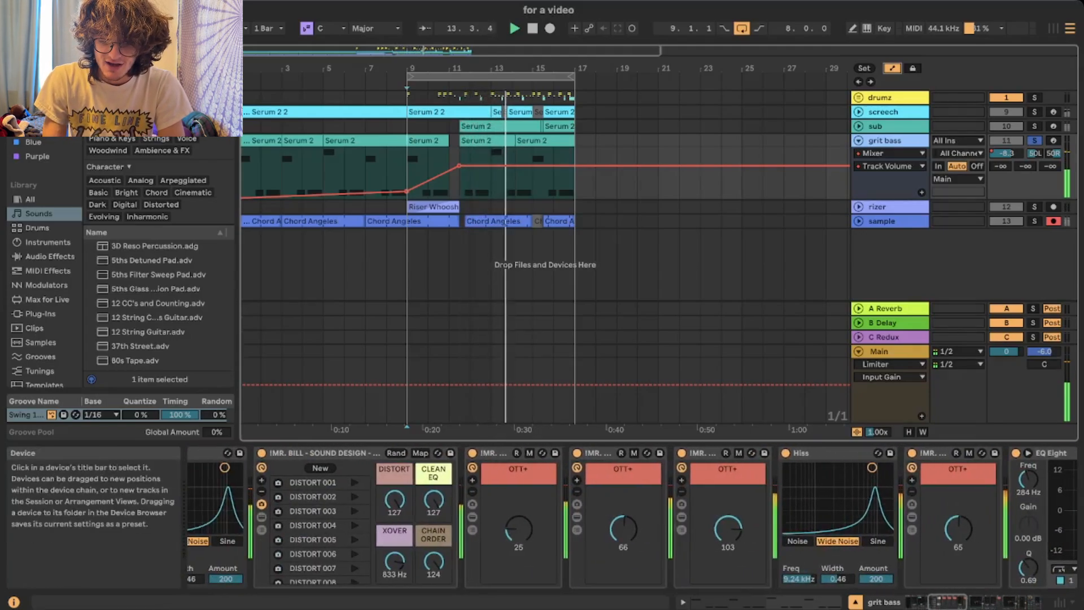
{"action": "scroll", "coordinate": [564, 517], "scroll_direction": "right", "scroll_amount": 8}
{"action": "scroll", "coordinate": [564, 517], "scroll_direction": "left", "scroll_amount": 20}
{"action": "scroll", "coordinate": [452, 497], "scroll_direction": "left", "scroll_amount": 5}
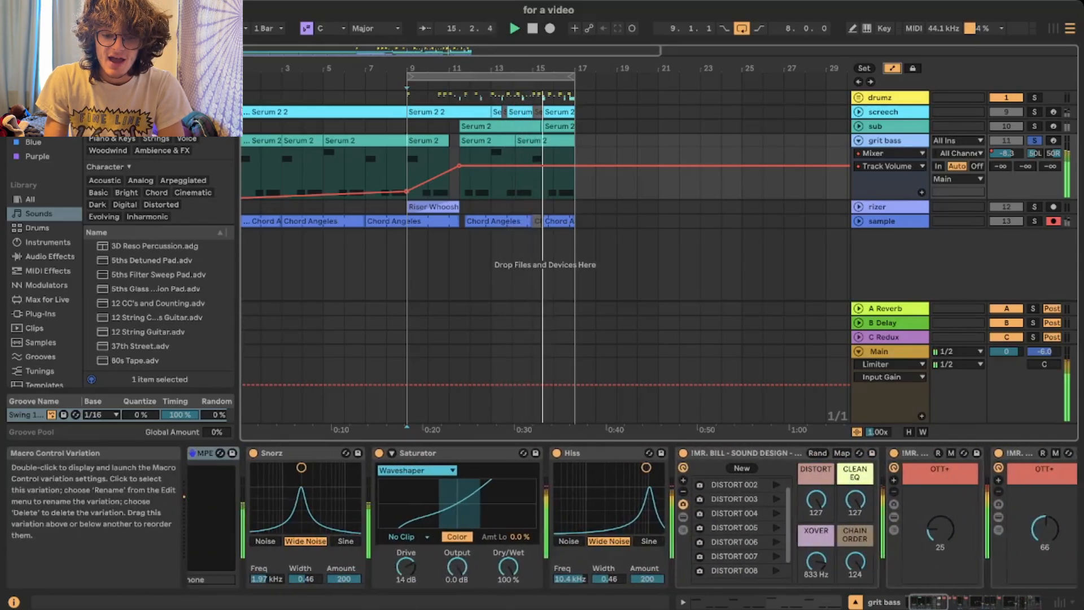
{"action": "scroll", "coordinate": [452, 497], "scroll_direction": "left", "scroll_amount": 2}
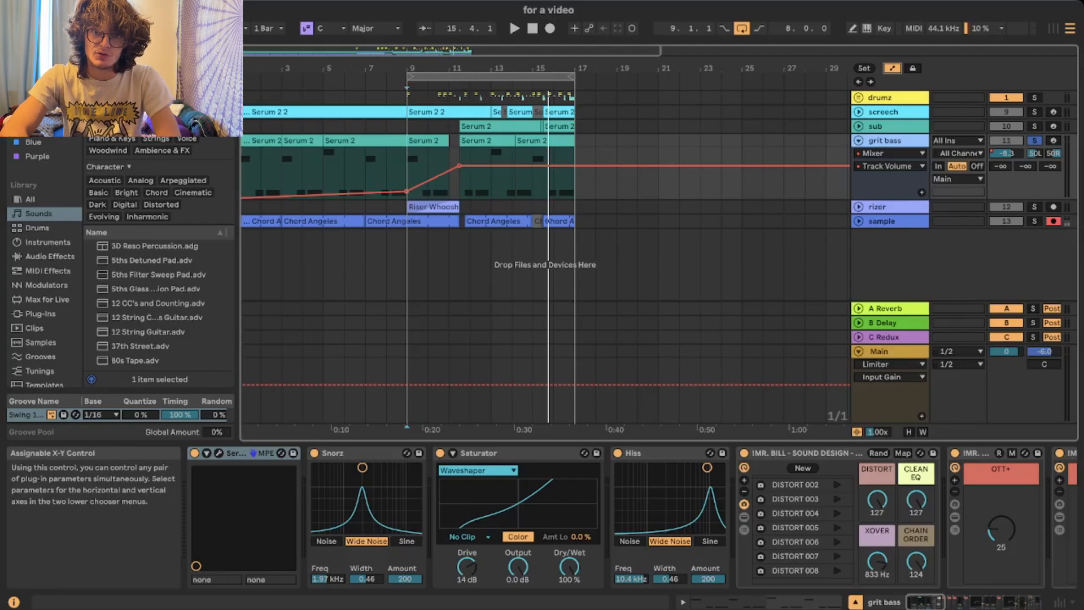
Examine the Serum X-Y control on the grit bass and the Saturator, Hiss, distortion and OTT devices following it.
{"action": "left_click", "coordinate": [279, 502]}
{"action": "left_click_drag", "start_coordinate": [278, 502], "coordinate": [196, 566]}
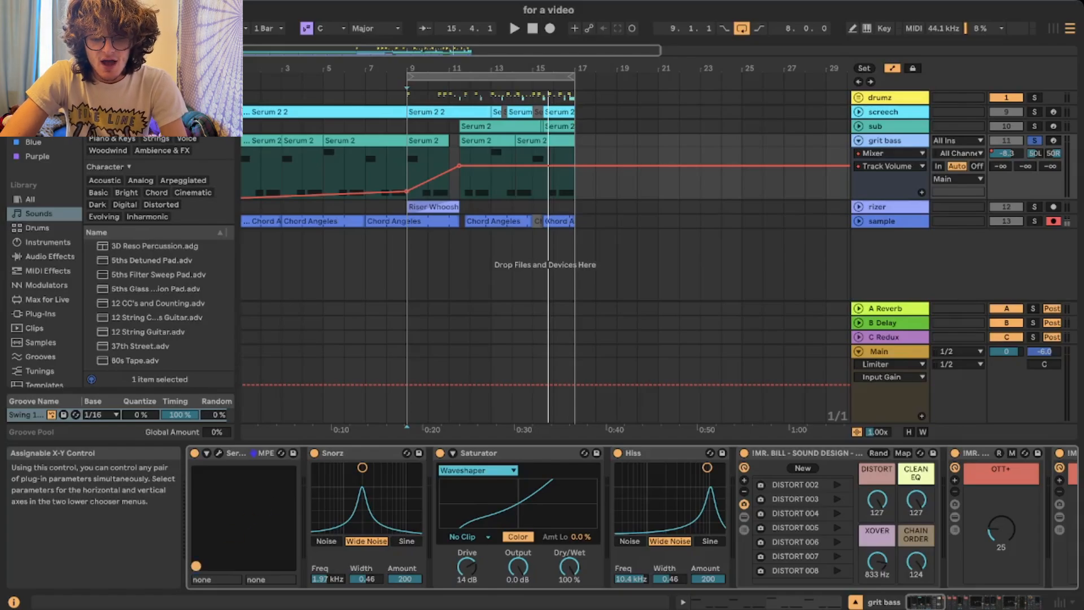
{"action": "scroll", "coordinate": [491, 496], "scroll_direction": "right", "scroll_amount": 3}
{"action": "scroll", "coordinate": [632, 517], "scroll_direction": "right", "scroll_amount": 6}
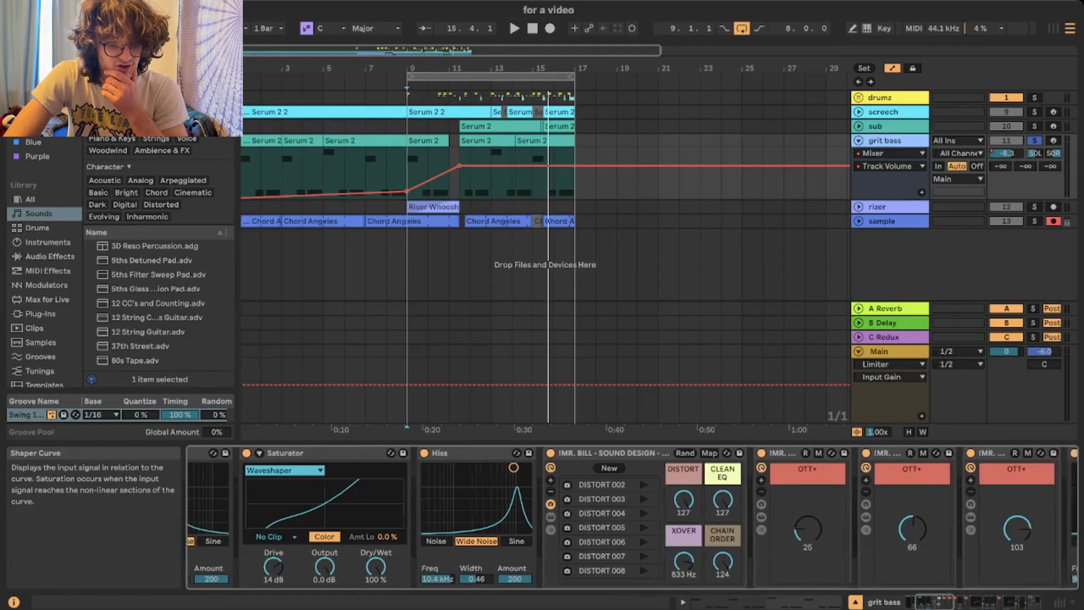
Examine the grit bass chain from the distortion rack through the OTTs, Hiss, EQ Eight and Snorz devices to the Limiter.
{"action": "scroll", "coordinate": [395, 496], "scroll_direction": "right", "scroll_amount": 8}
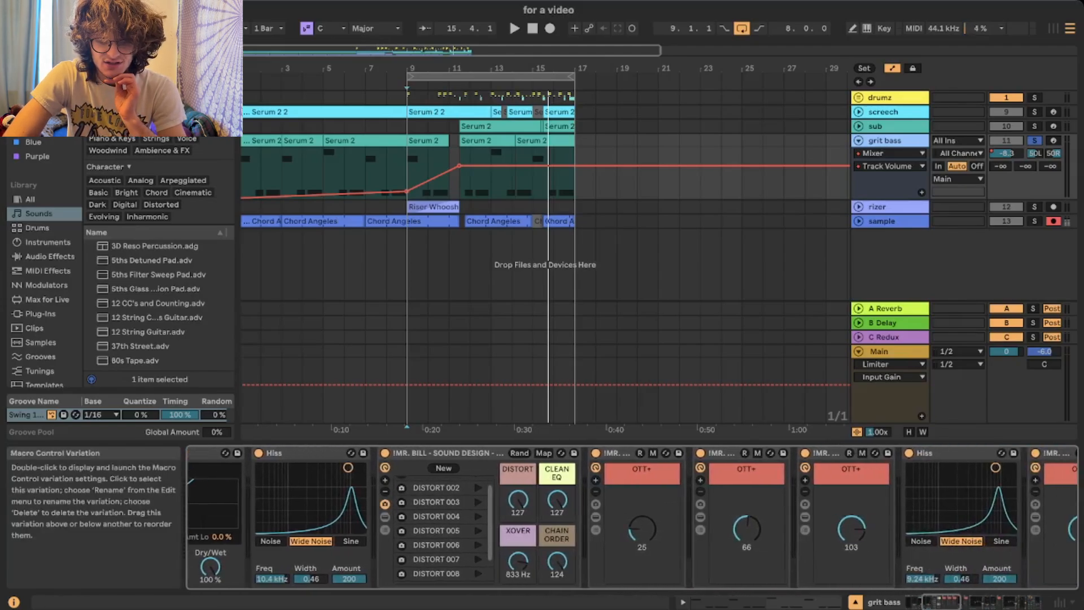
{"action": "scroll", "coordinate": [633, 517], "scroll_direction": "right", "scroll_amount": 18}
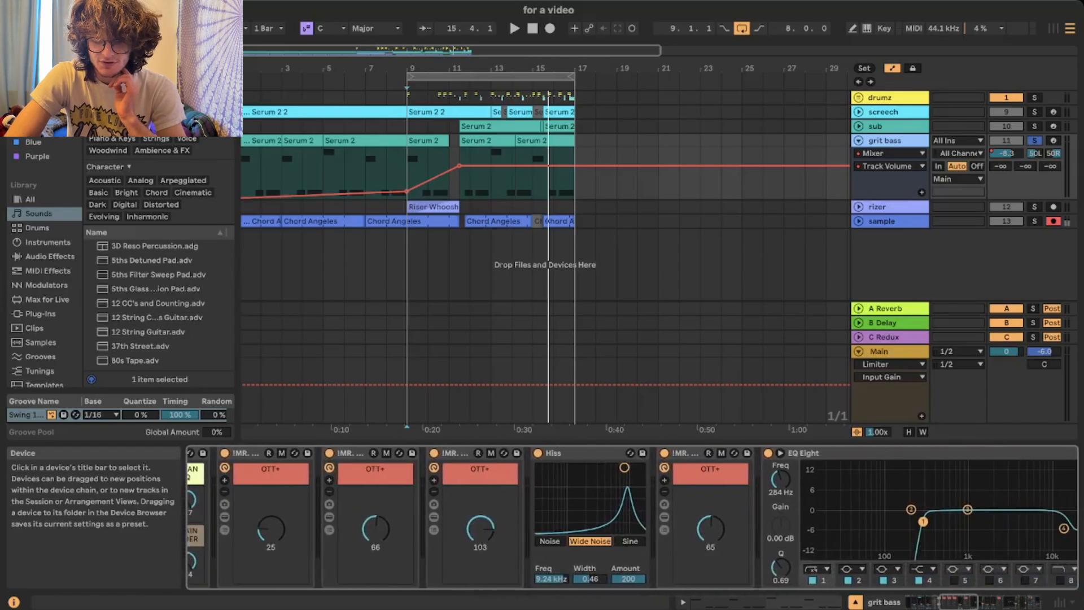
{"action": "scroll", "coordinate": [633, 517], "scroll_direction": "right", "scroll_amount": 12}
{"action": "scroll", "coordinate": [632, 517], "scroll_direction": "right", "scroll_amount": 8}
{"action": "scroll", "coordinate": [633, 517], "scroll_direction": "right", "scroll_amount": 20}
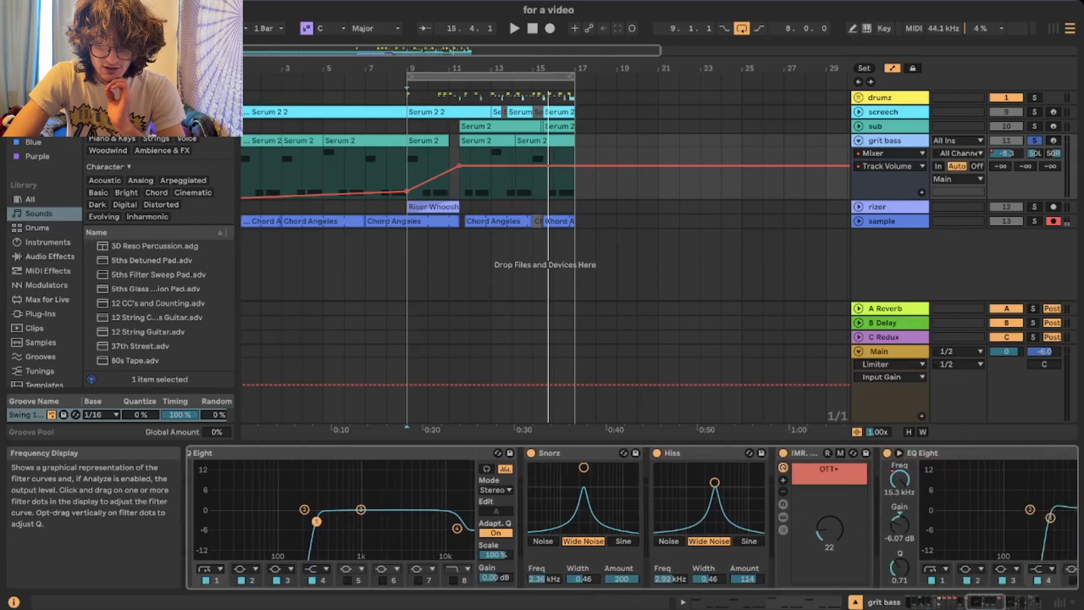
{"action": "scroll", "coordinate": [633, 517], "scroll_direction": "right", "scroll_amount": 5}
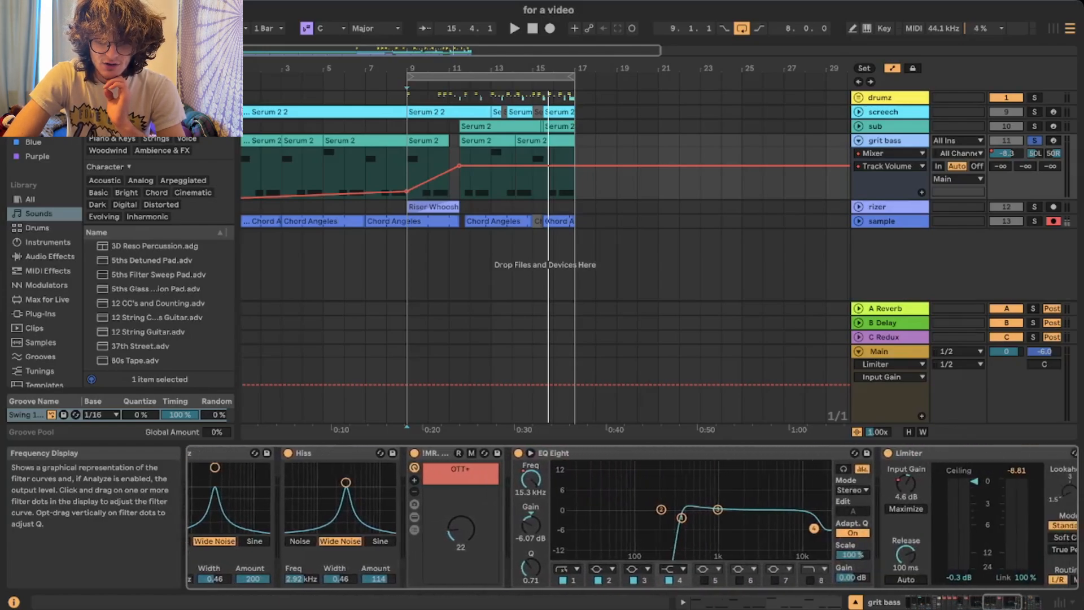
Review the grit bass's last EQ Eight, Limiter and sidechained Glue Compressor, and play the track from around bar 11.
{"action": "scroll", "coordinate": [633, 517], "scroll_direction": "left", "scroll_amount": 5}
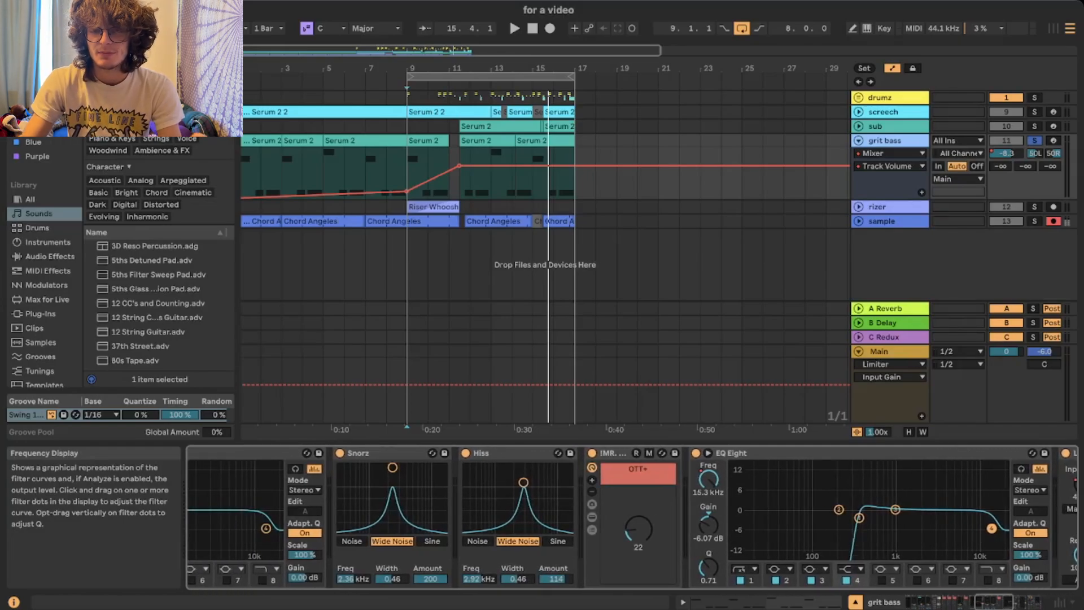
{"action": "scroll", "coordinate": [632, 517], "scroll_direction": "right", "scroll_amount": 4}
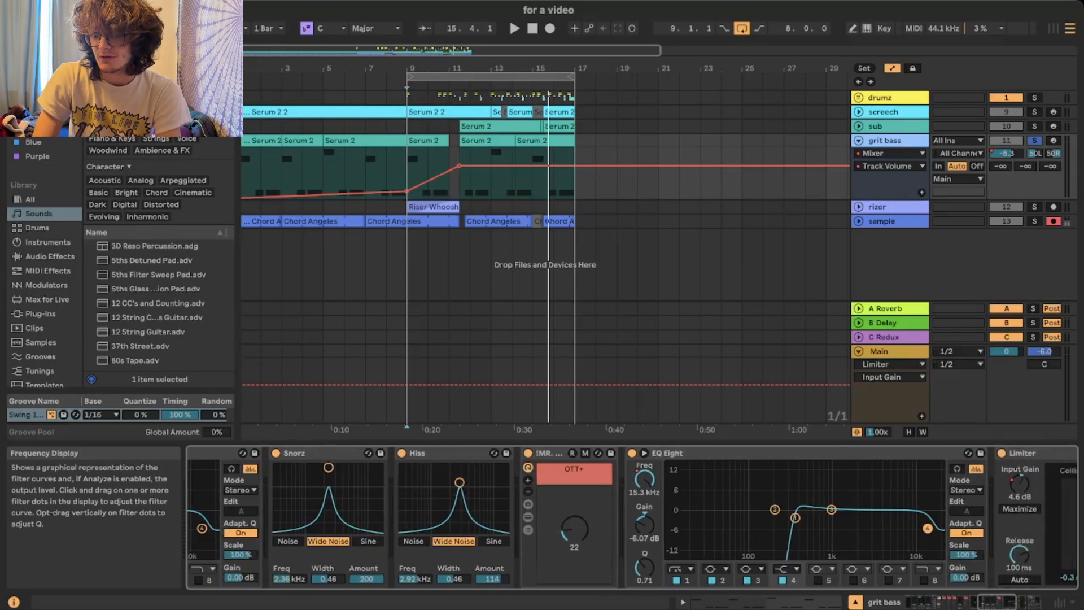
{"action": "scroll", "coordinate": [633, 517], "scroll_direction": "left", "scroll_amount": 6}
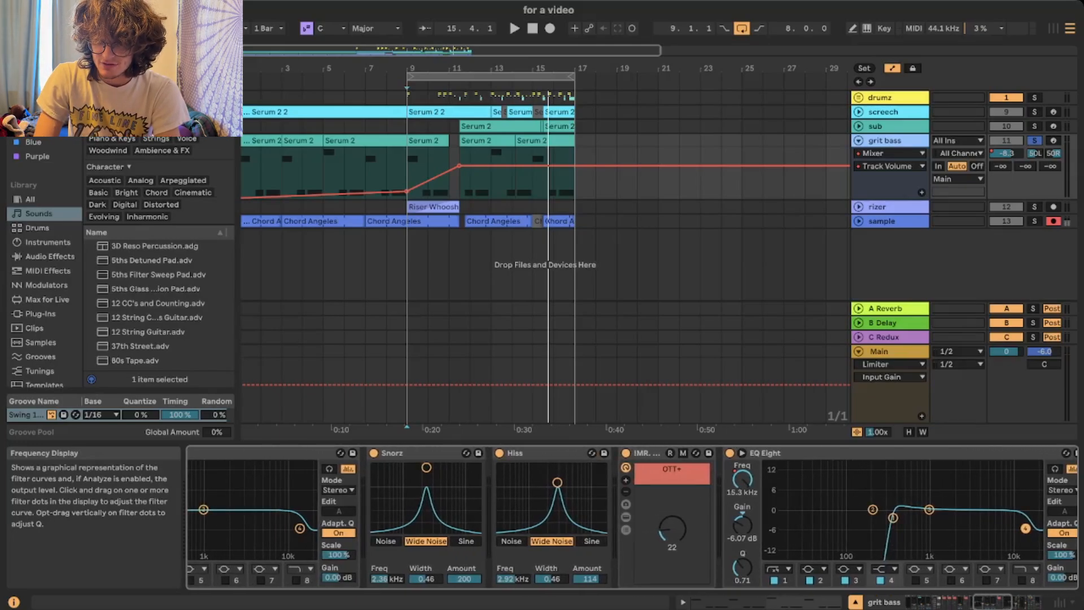
{"action": "scroll", "coordinate": [632, 517], "scroll_direction": "right", "scroll_amount": 18}
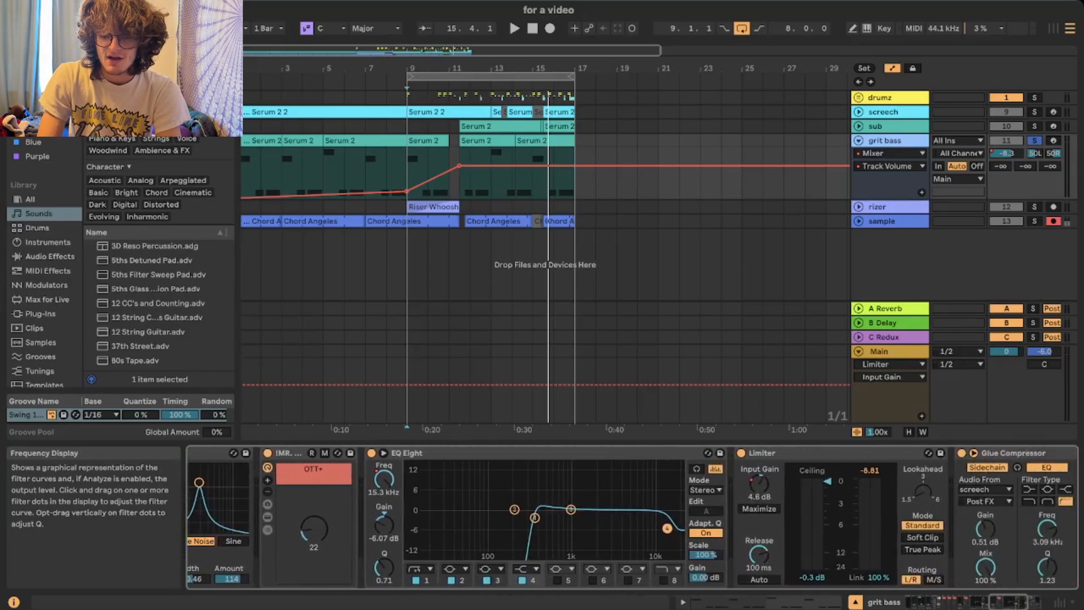
{"action": "scroll", "coordinate": [632, 517], "scroll_direction": "right", "scroll_amount": 8}
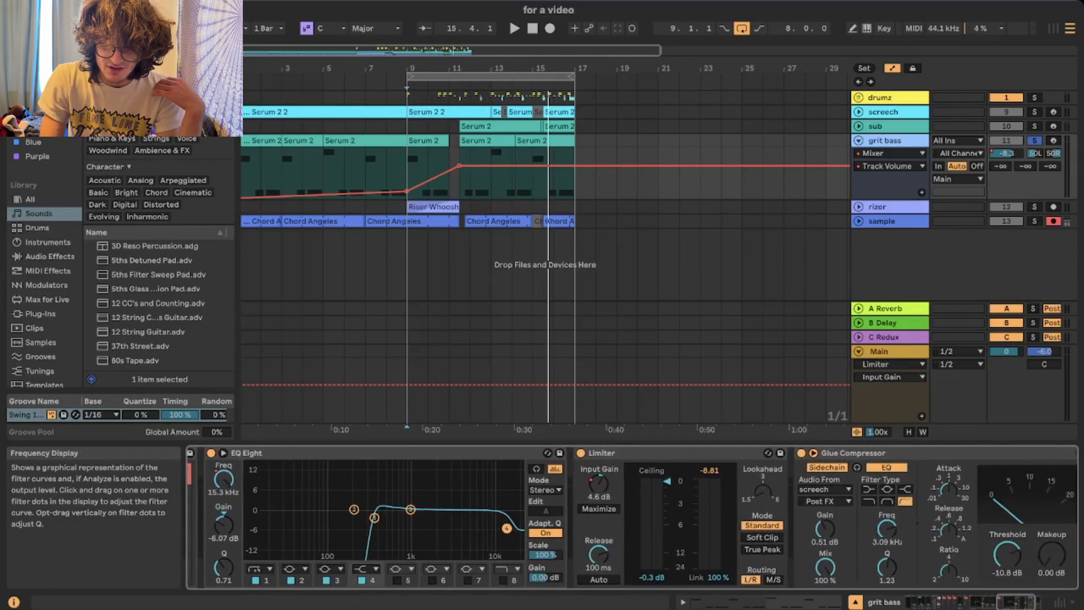
{"action": "scroll", "coordinate": [633, 517], "scroll_direction": "right", "scroll_amount": 7}
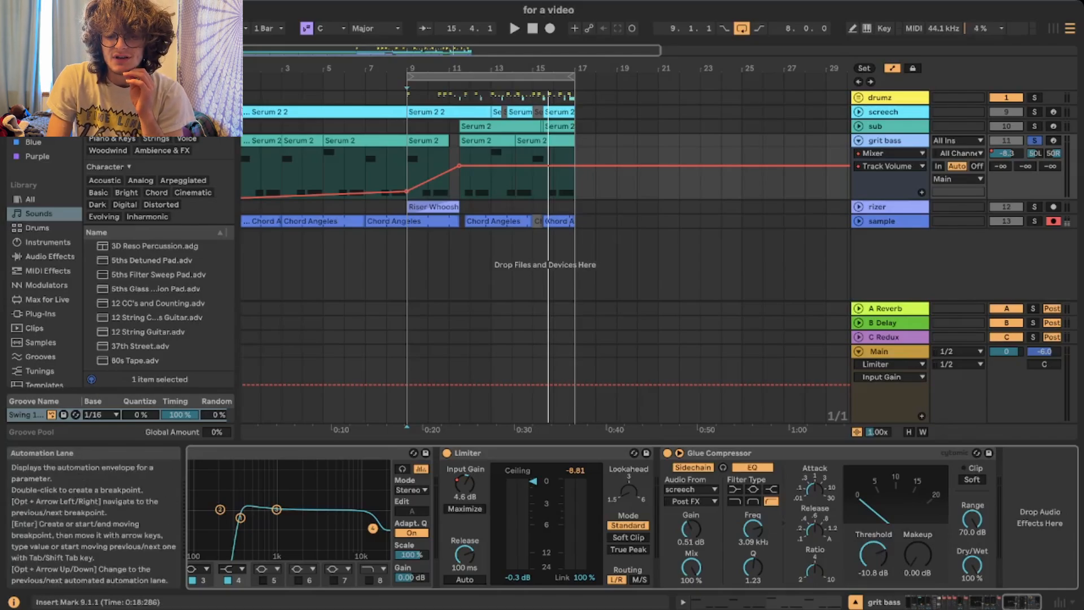
{"action": "left_click", "coordinate": [460, 181]}
{"action": "key", "text": "space"}
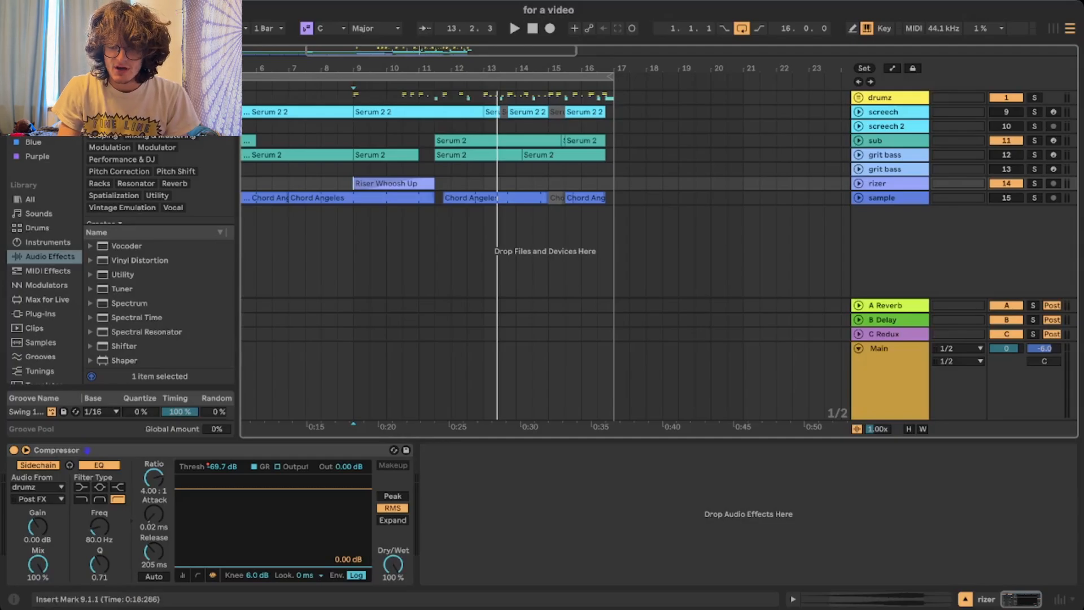
Unfold the drumz group, look through its kick, hi-hat and snare tracks, and fold the group again.
{"action": "left_click", "coordinate": [859, 97]}
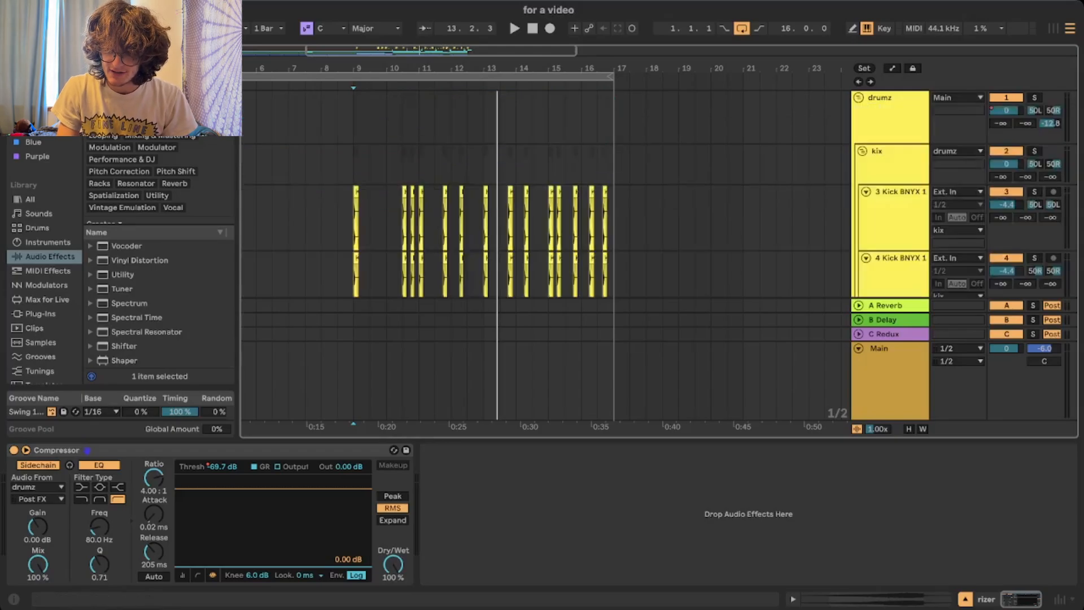
{"action": "scroll", "coordinate": [658, 195], "scroll_direction": "down", "scroll_amount": 1}
{"action": "left_click", "coordinate": [880, 134]}
{"action": "scroll", "coordinate": [658, 195], "scroll_direction": "down", "scroll_amount": 3}
{"action": "left_click", "coordinate": [897, 201]}
{"action": "scroll", "coordinate": [658, 195], "scroll_direction": "down", "scroll_amount": 3}
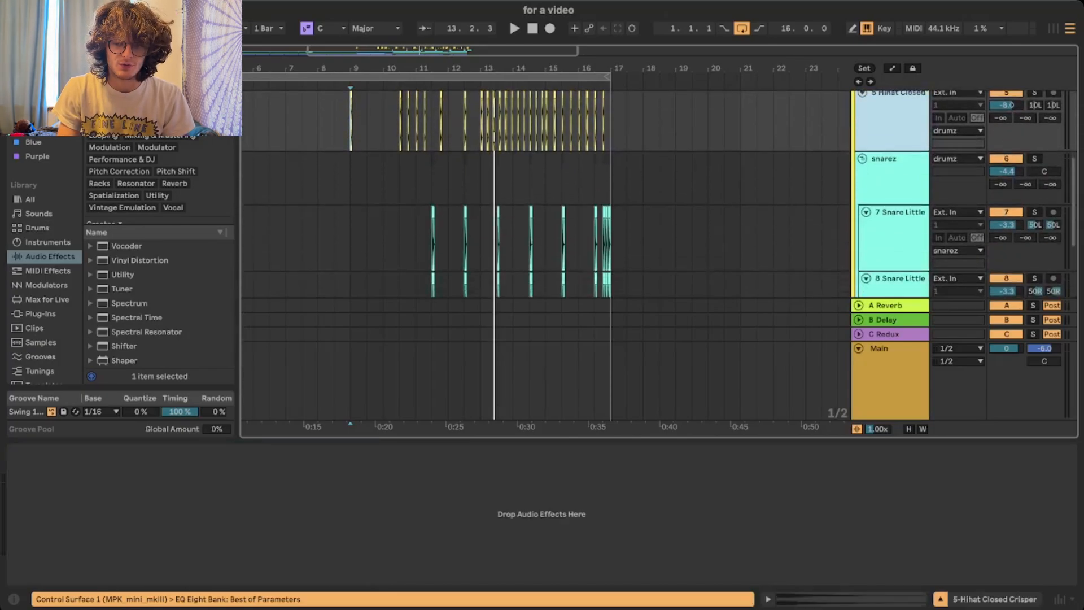
{"action": "left_click", "coordinate": [892, 169]}
{"action": "scroll", "coordinate": [658, 195], "scroll_direction": "down", "scroll_amount": 1}
{"action": "scroll", "coordinate": [659, 194], "scroll_direction": "up", "scroll_amount": 6}
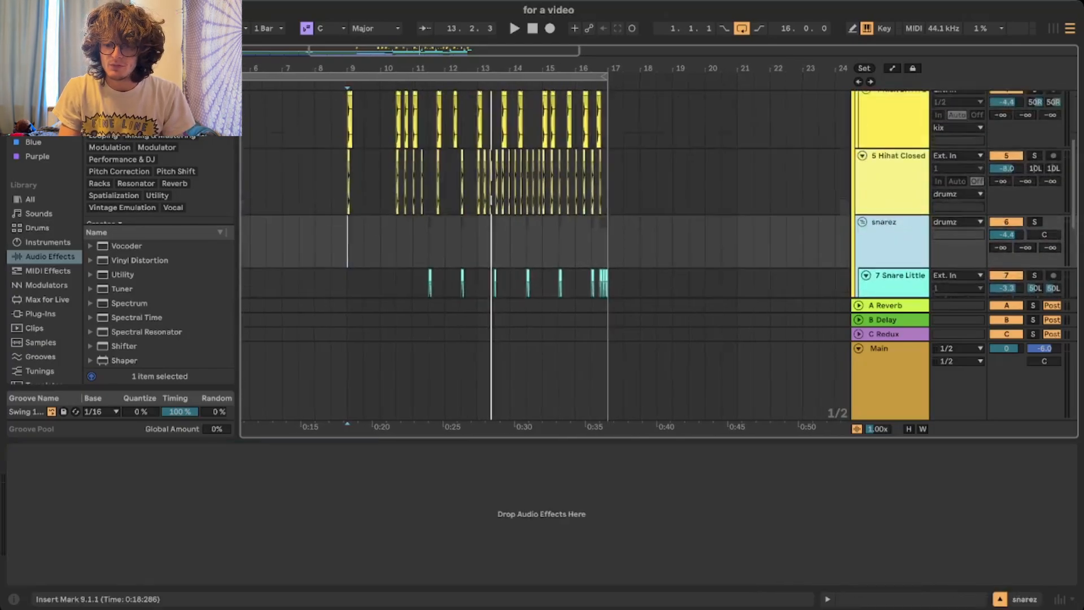
{"action": "left_click", "coordinate": [858, 98]}
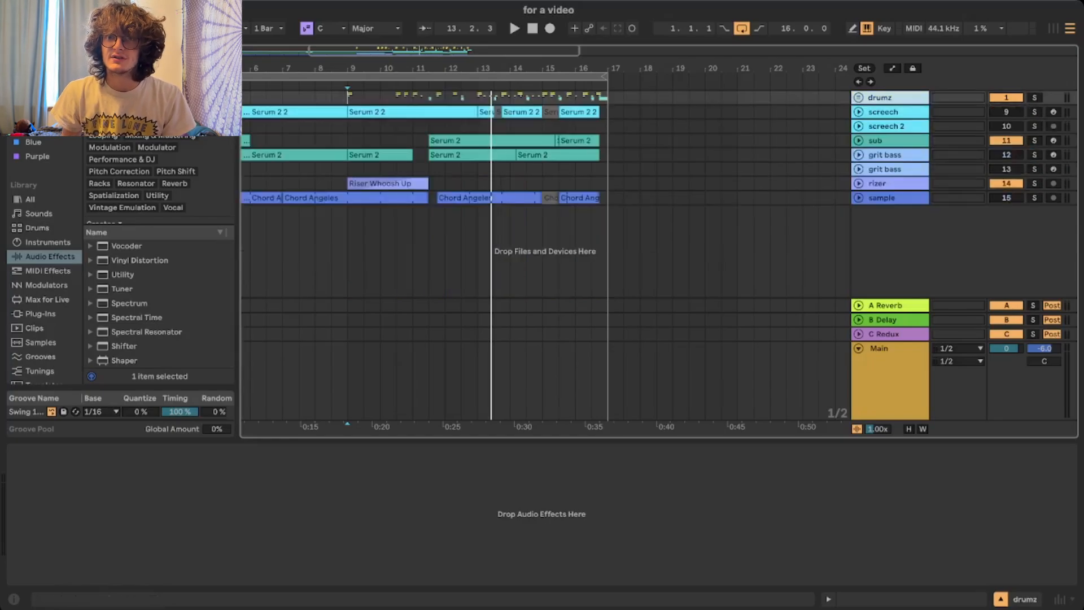
Unfold the sub track, select bars 10 to 20 to show its notes and effect chain, and fold it again.
{"action": "left_click", "coordinate": [858, 140]}
{"action": "left_click_drag", "start_coordinate": [380, 173], "coordinate": [704, 172]}
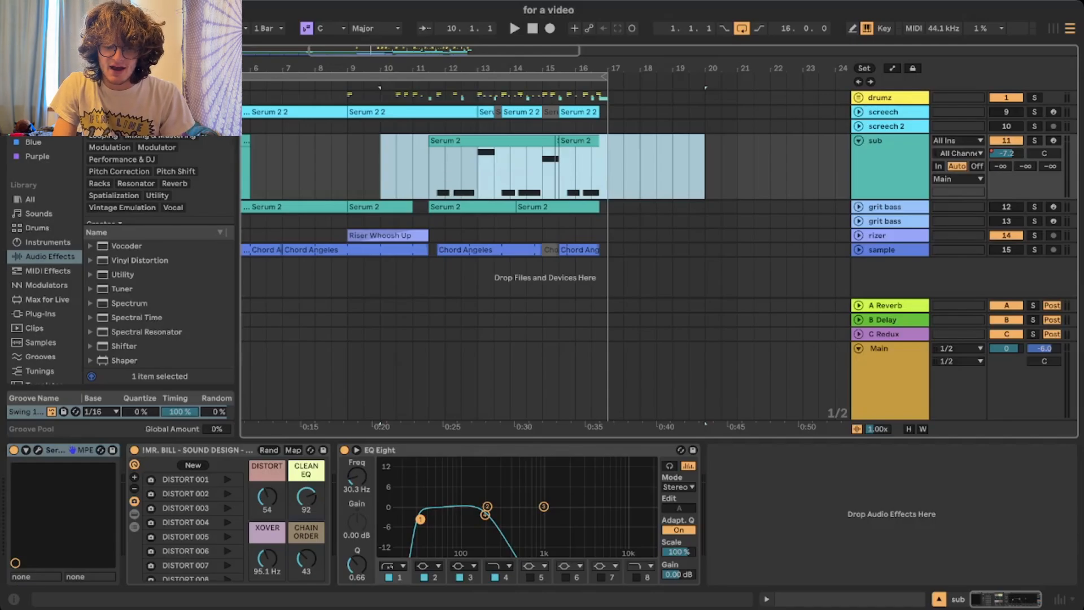
{"action": "key", "text": "u"}
Unfold the rizer track to show its Compressor, and play the arrangement from the riser clip's start at bar 9.
{"action": "left_click", "coordinate": [858, 184]}
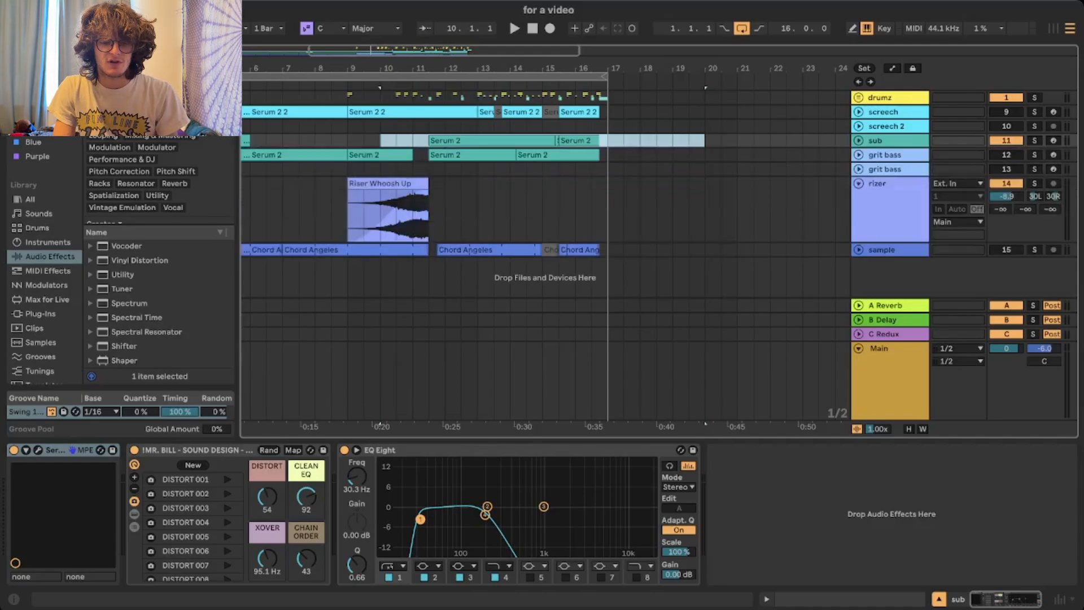
{"action": "left_click_drag", "start_coordinate": [314, 209], "coordinate": [526, 208]}
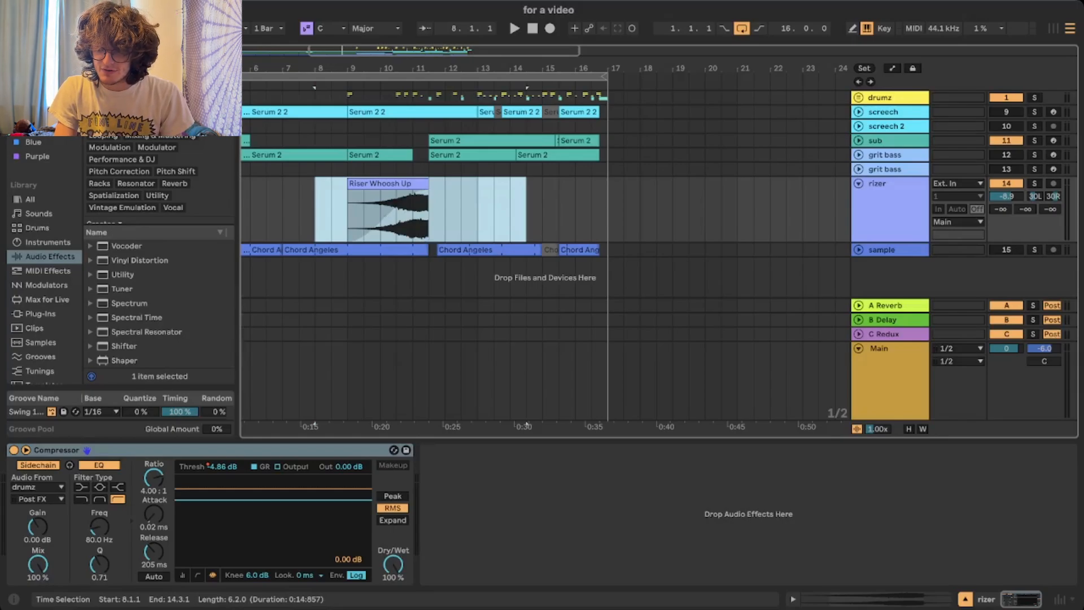
{"action": "left_click", "coordinate": [348, 212]}
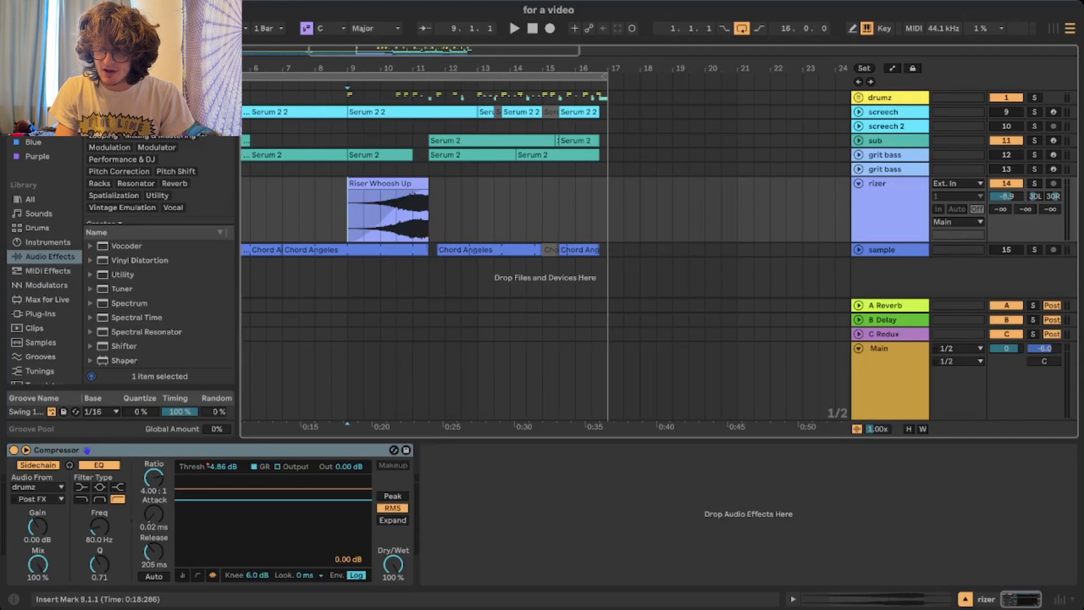
{"action": "key", "text": "space"}
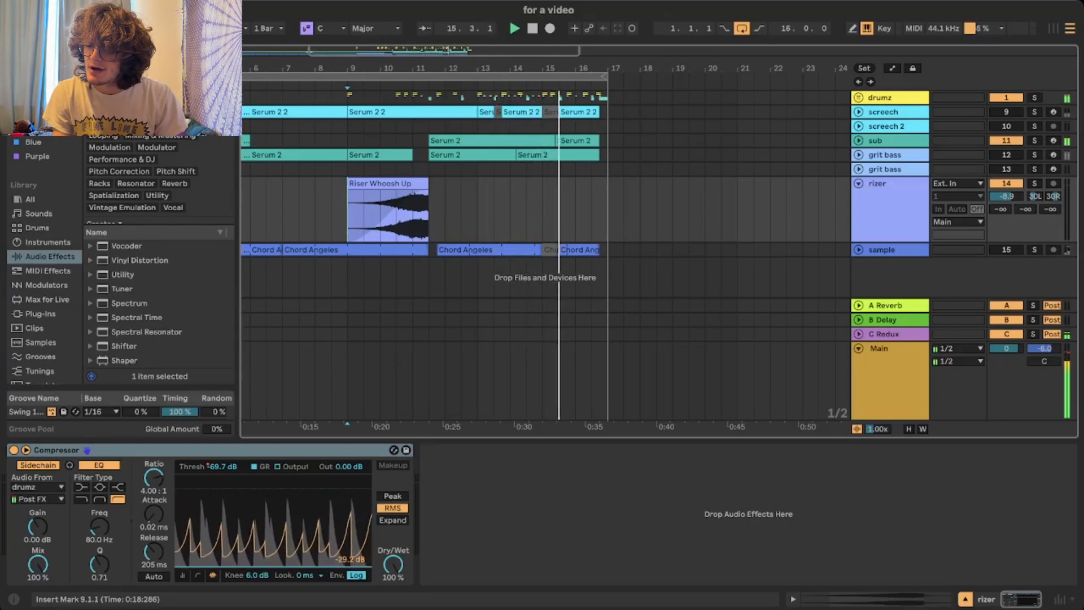
Show the automation of the rizer track's Compressor Threshold over the riser clip.
{"action": "scroll", "coordinate": [544, 248], "scroll_direction": "left", "scroll_amount": 3}
{"action": "scroll", "coordinate": [545, 248], "scroll_direction": "right", "scroll_amount": 2}
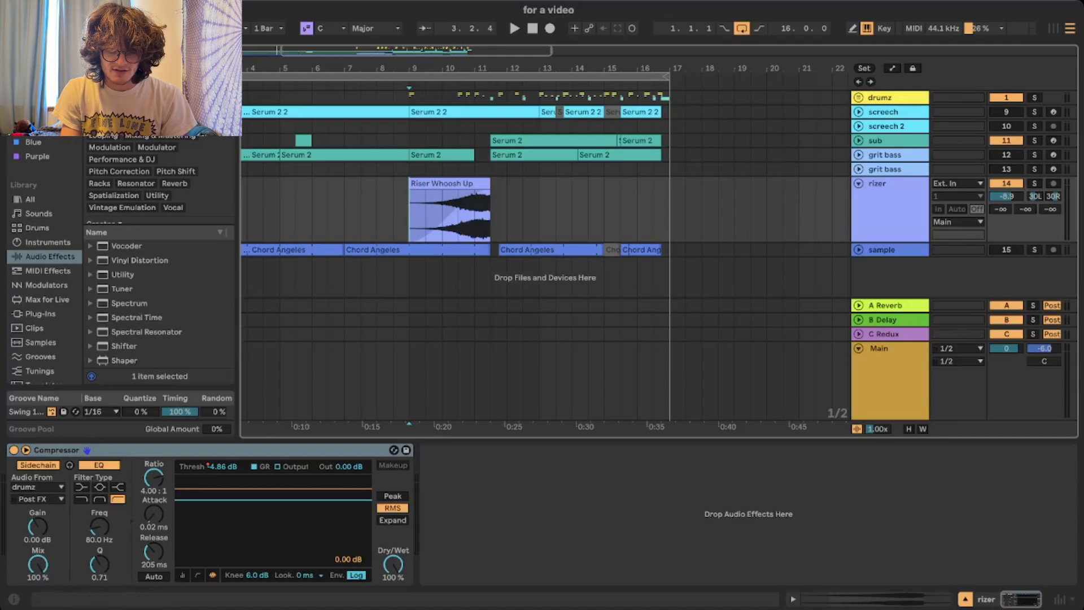
{"action": "left_click", "coordinate": [223, 467]}
{"action": "key", "text": "a"}
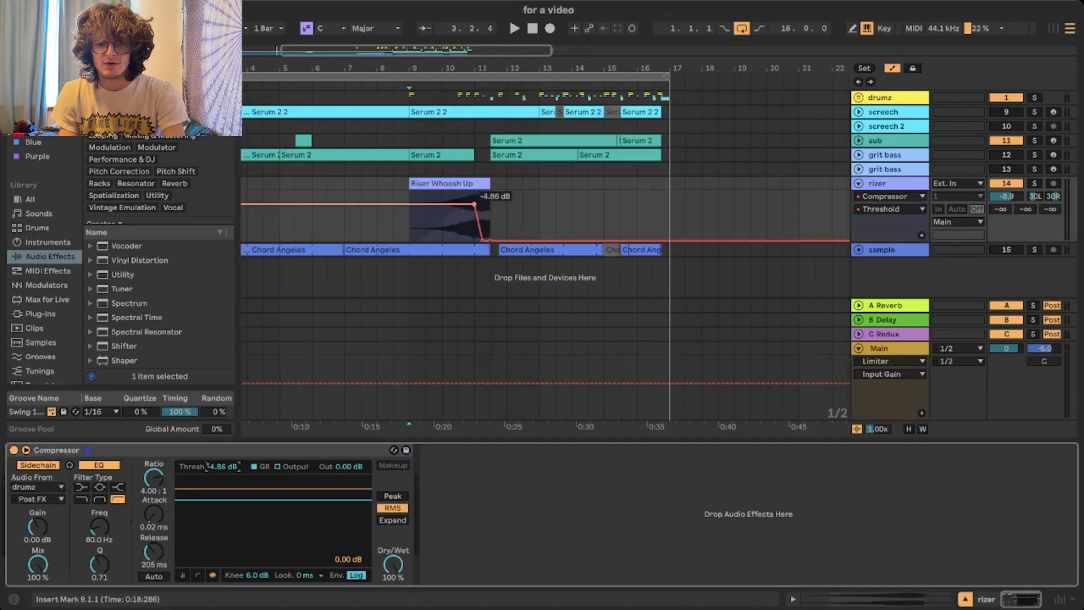
Play the riser from bar 9 and again from bar 10.3 to demonstrate the Compressor threshold automation.
{"action": "left_click", "coordinate": [412, 197]}
{"action": "key", "text": "space"}
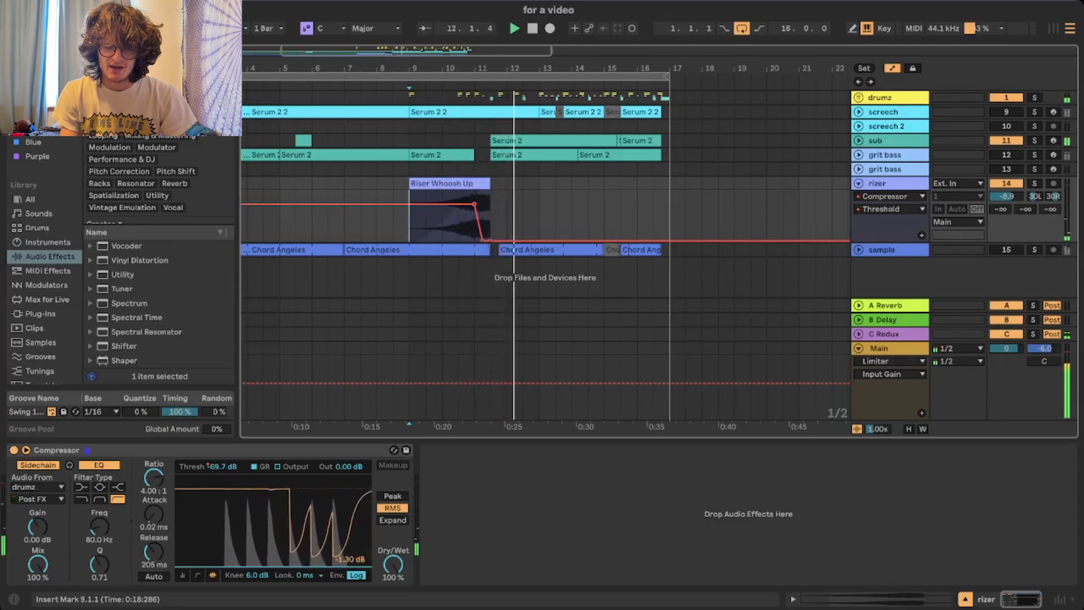
{"action": "left_click", "coordinate": [457, 221]}
{"action": "key", "text": "space"}
{"action": "key", "text": "space"}
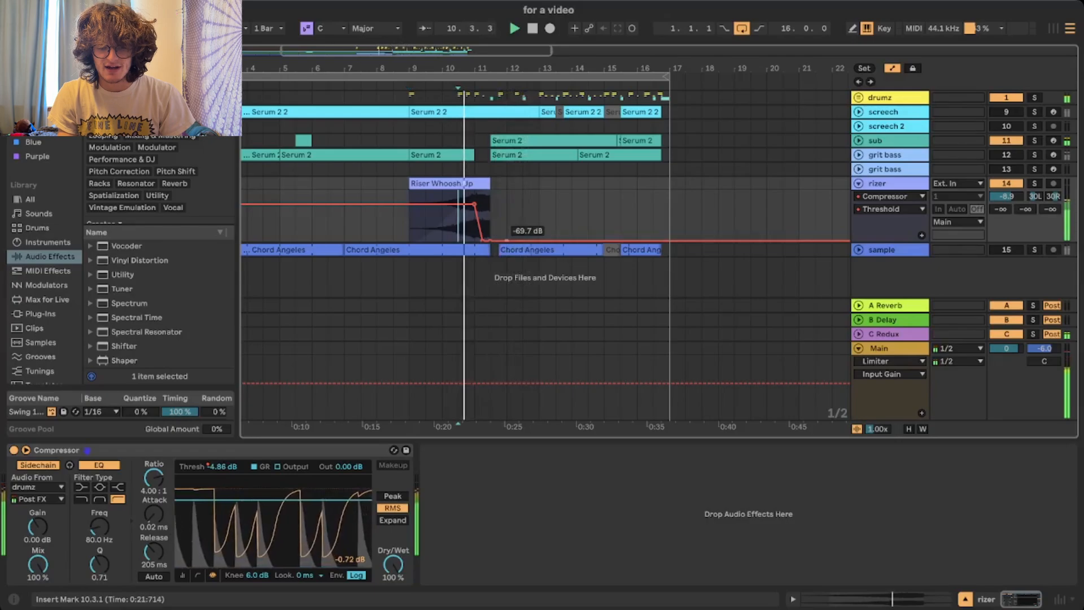